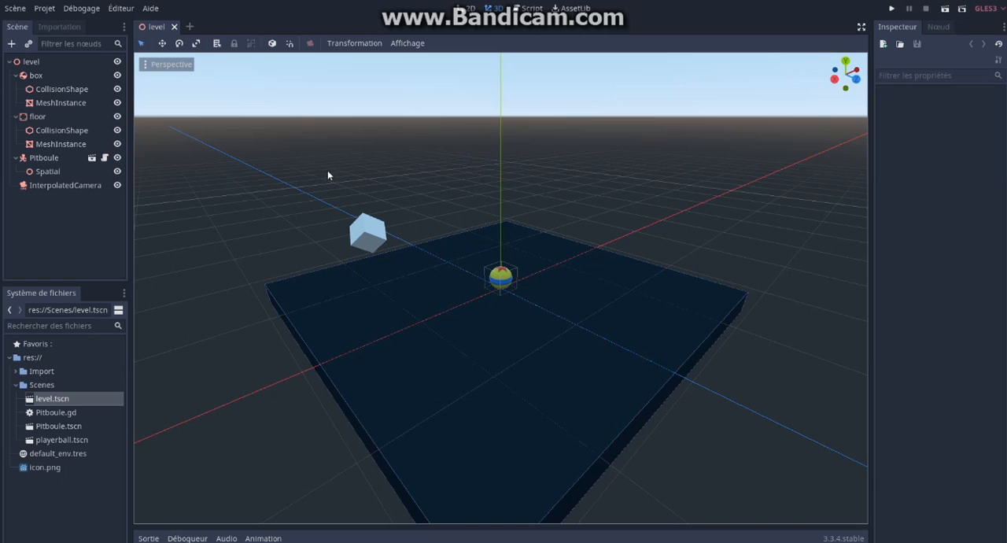
# Step: Add a DirectionalLight node as a child of the level root node
pyautogui.click(33, 63)
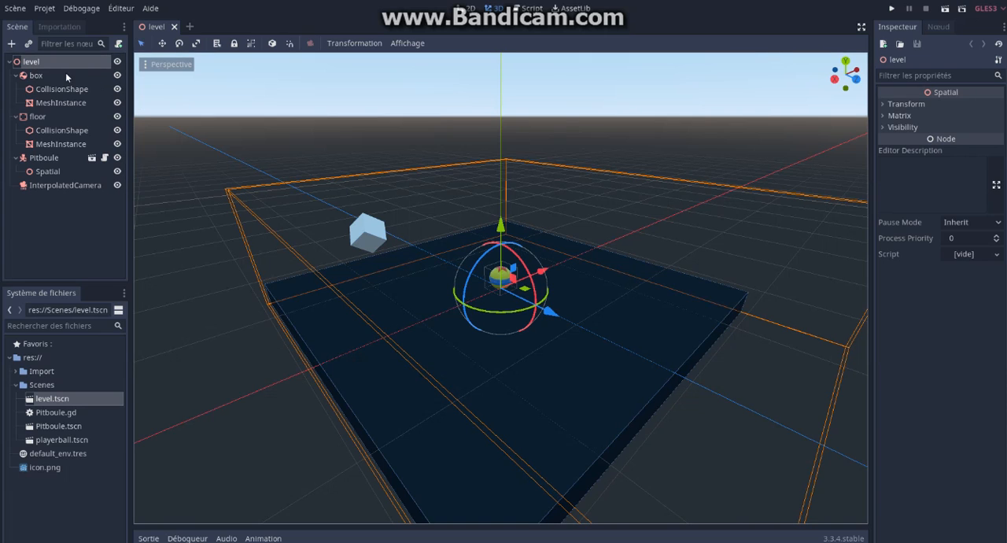
pyautogui.rightClick(42, 63)
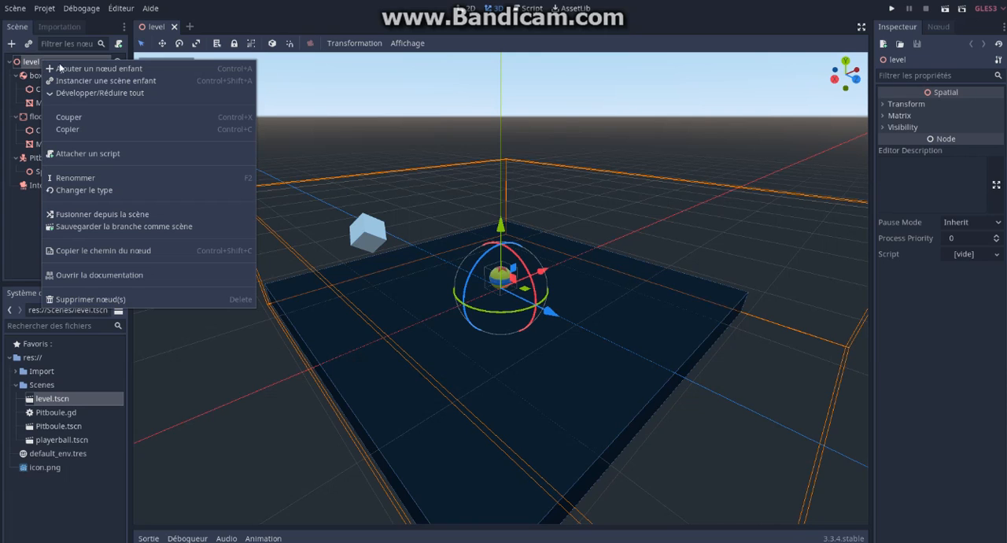
pyautogui.click(100, 70)
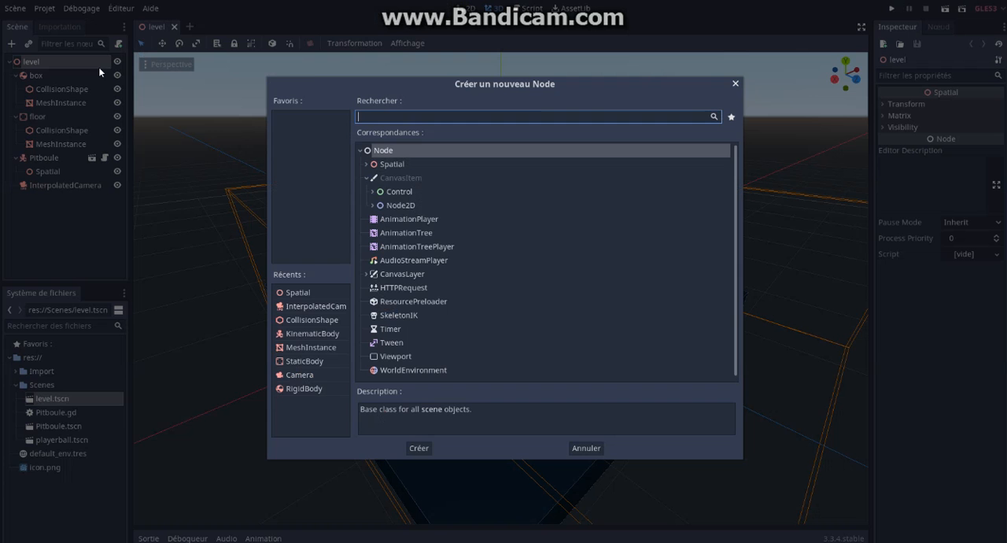
pyautogui.click(367, 164)
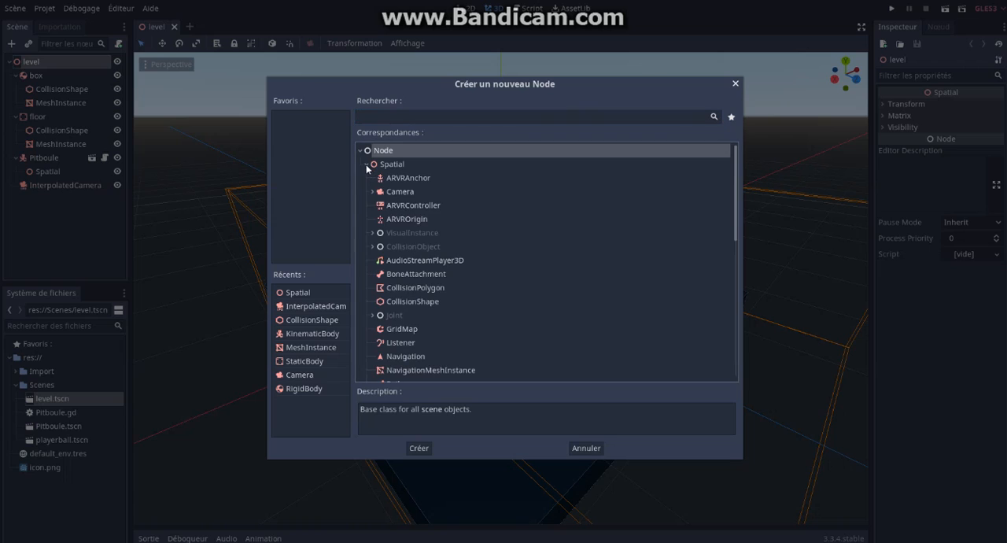
pyautogui.click(372, 234)
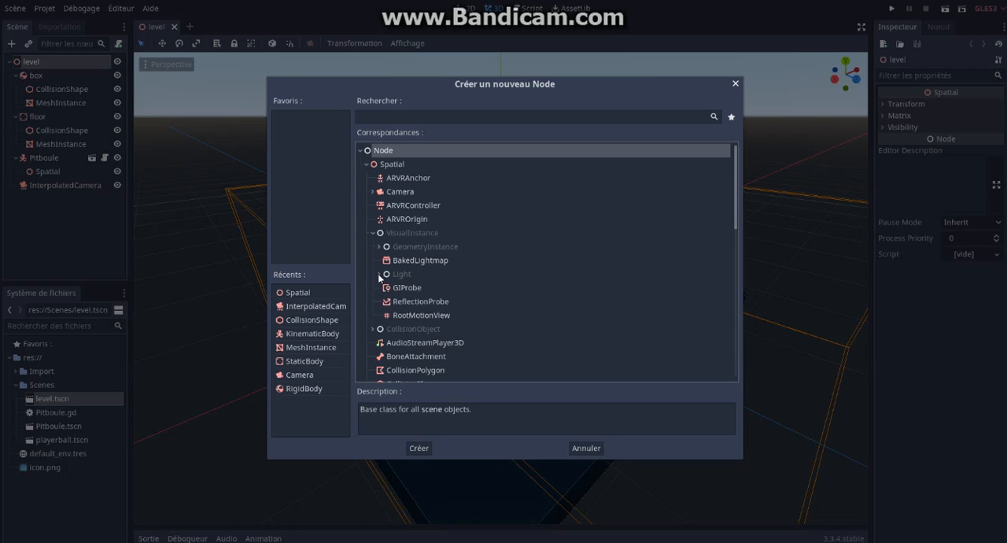
pyautogui.click(379, 275)
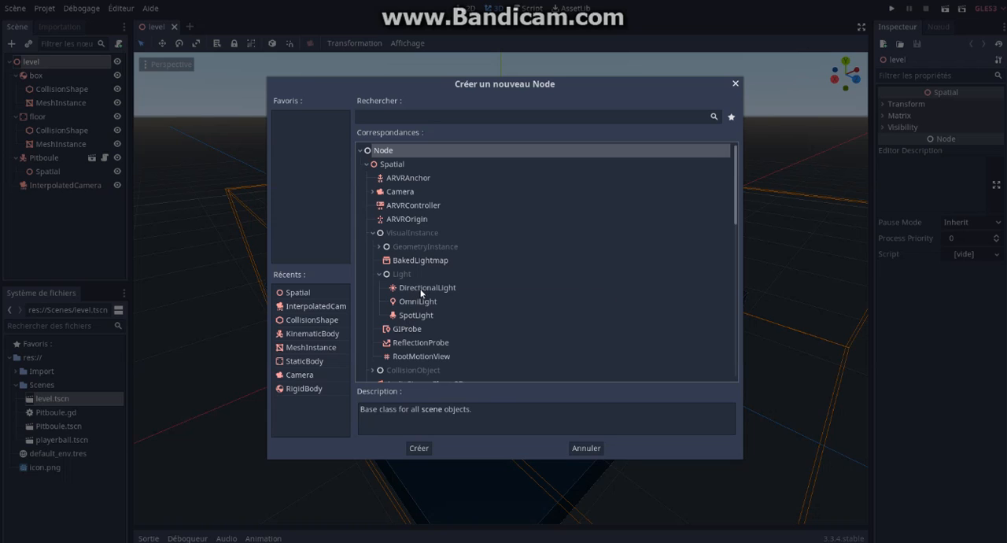
pyautogui.click(422, 291)
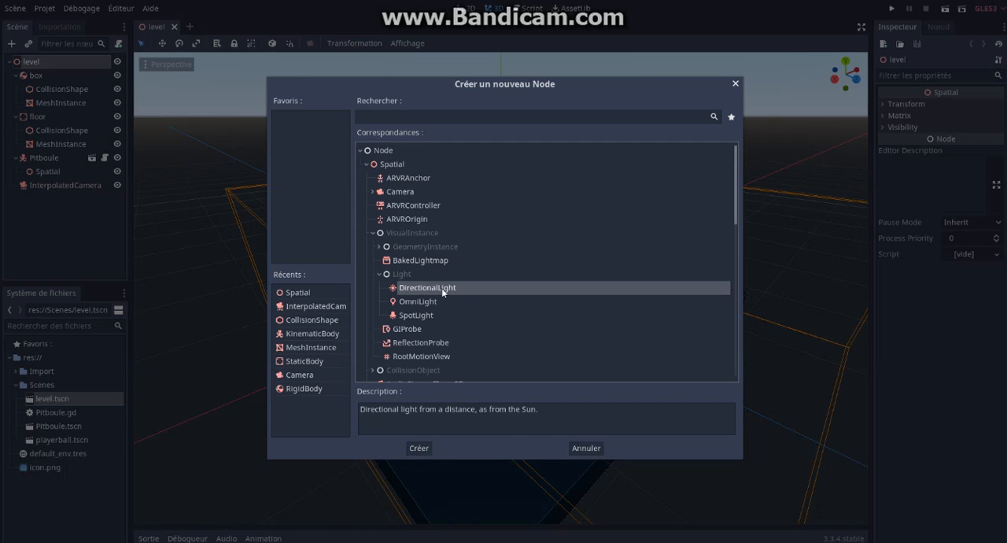
pyautogui.click(421, 450)
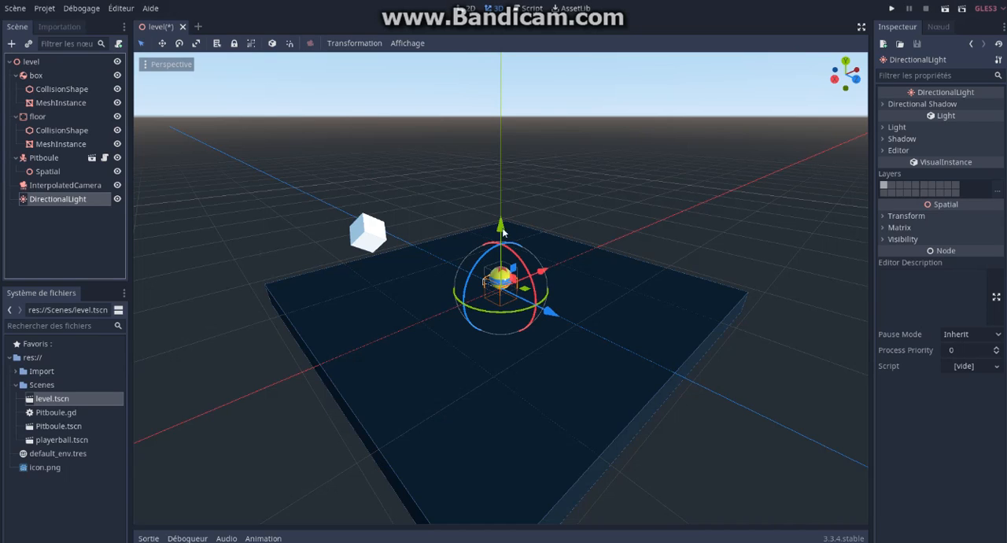
# Step: Position the directional light above the ball, offset along the Z axis and tilted about X to point down at the floor
pyautogui.moveTo(500, 230); pyautogui.dragTo(498, 170)
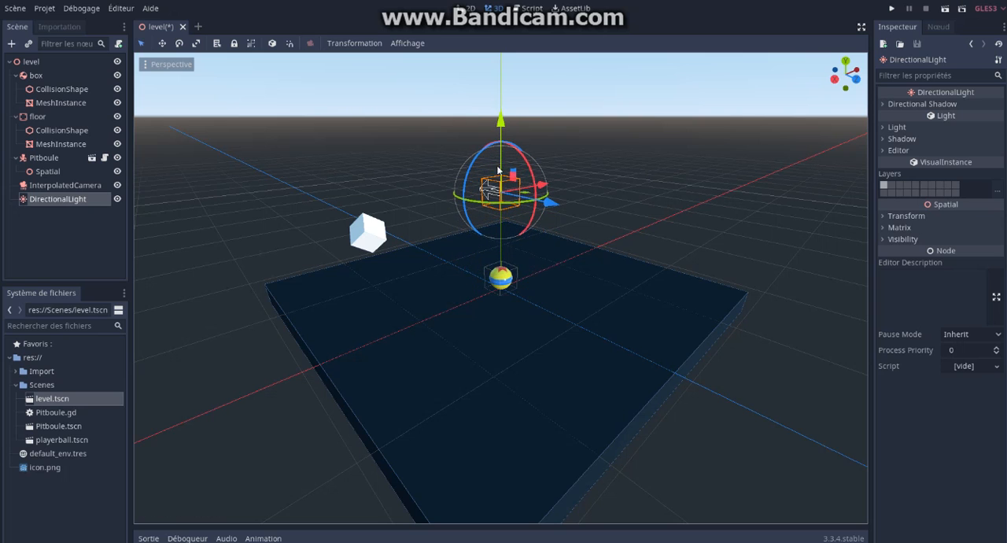
pyautogui.moveTo(564, 276); pyautogui.dragTo(635, 285, button='middle')
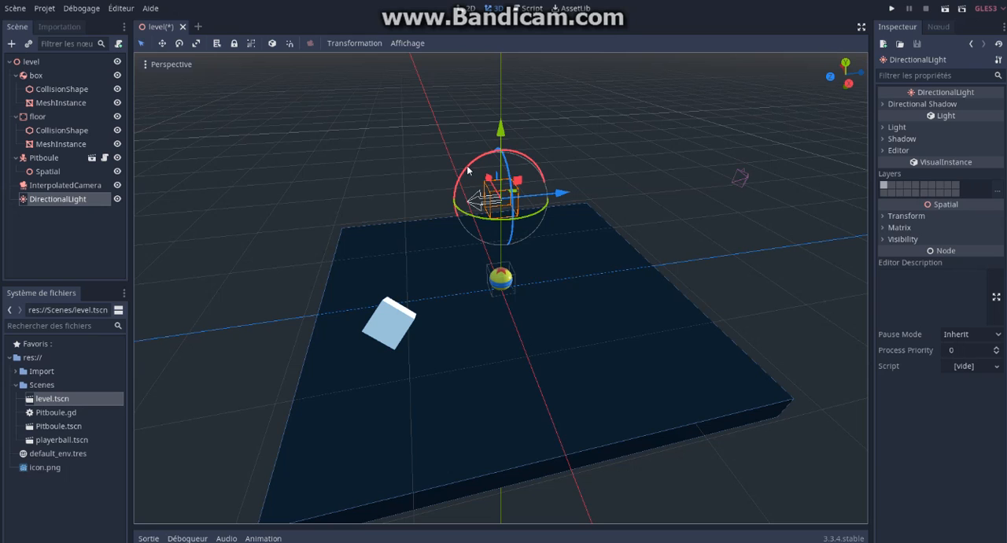
pyautogui.moveTo(471, 166); pyautogui.dragTo(465, 228)
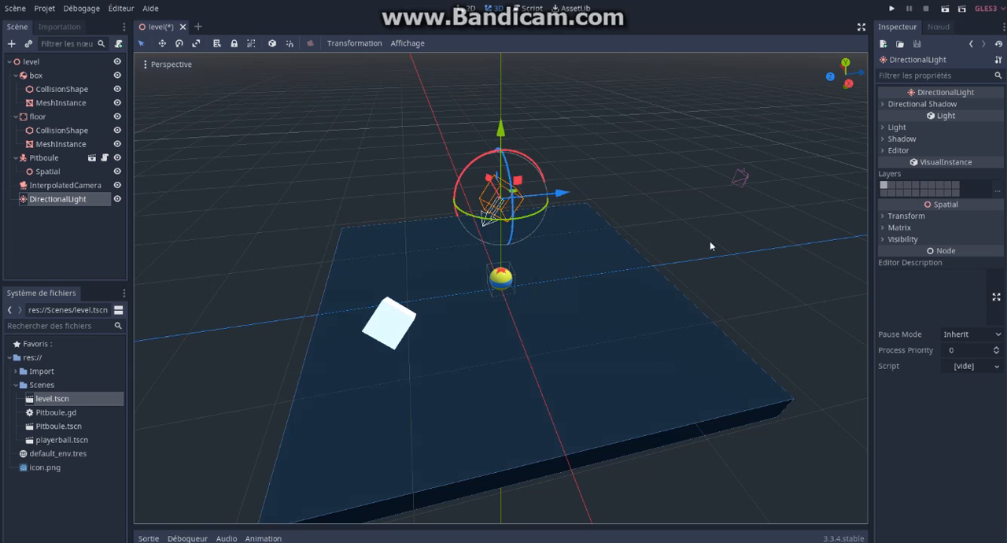
pyautogui.moveTo(560, 192); pyautogui.dragTo(617, 191)
pyautogui.moveTo(561, 142); pyautogui.dragTo(562, 126)
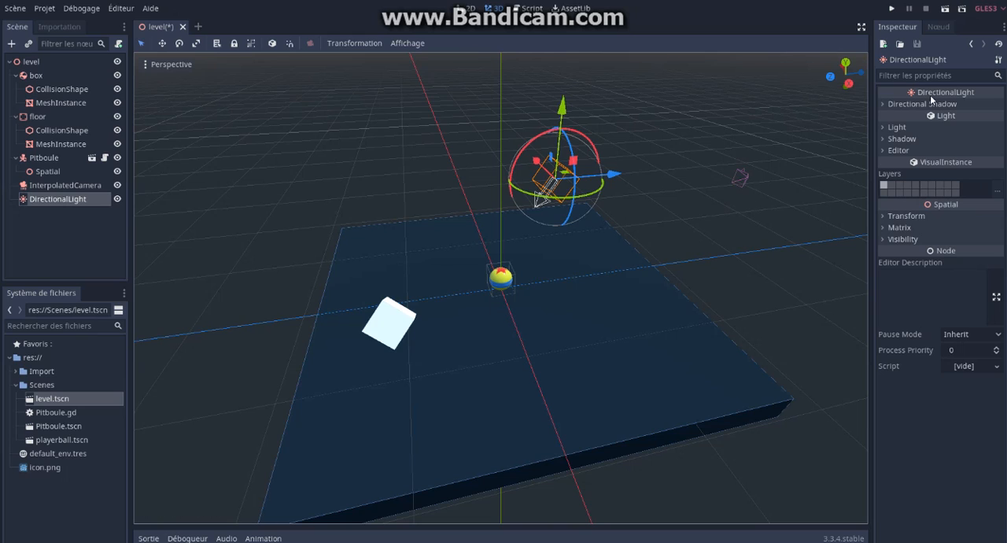
# Step: Examine the directional light's Light properties, including its color picker, and expand its Shadow properties
pyautogui.click(884, 127)
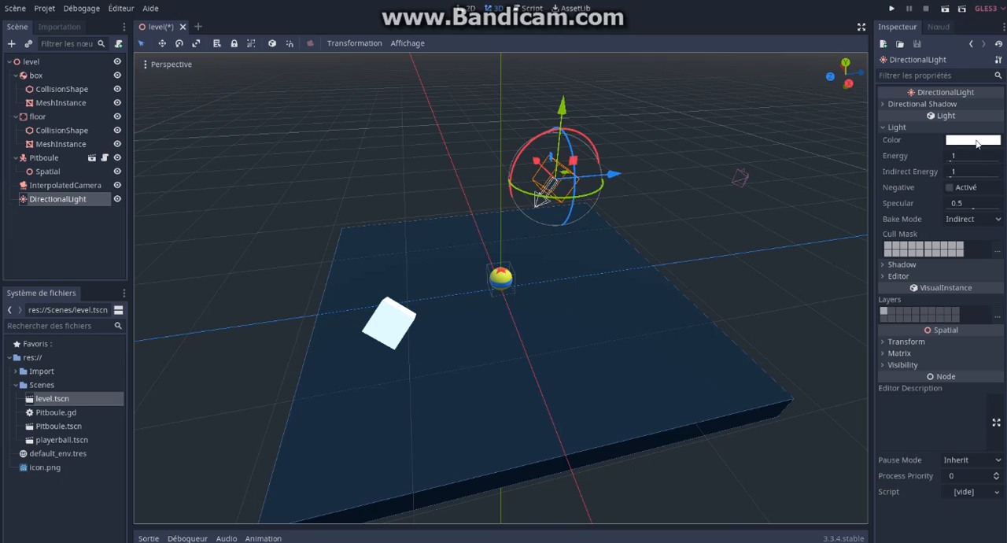
pyautogui.click(958, 143)
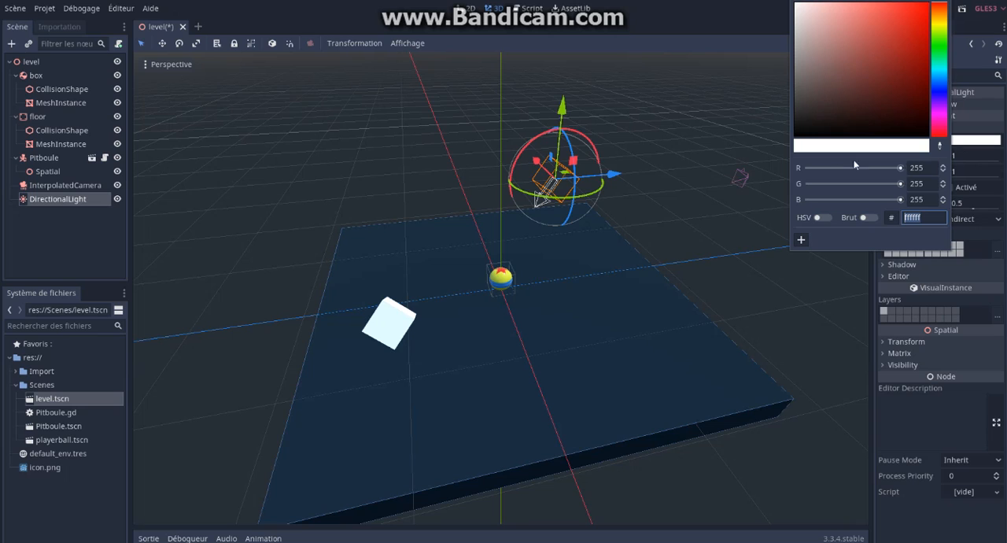
pyautogui.click(761, 201)
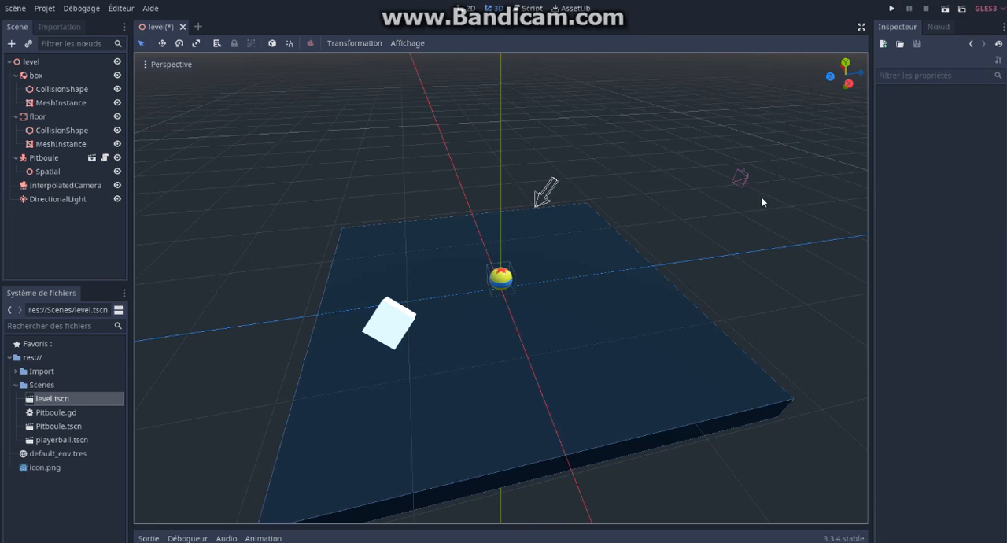
pyautogui.click(54, 199)
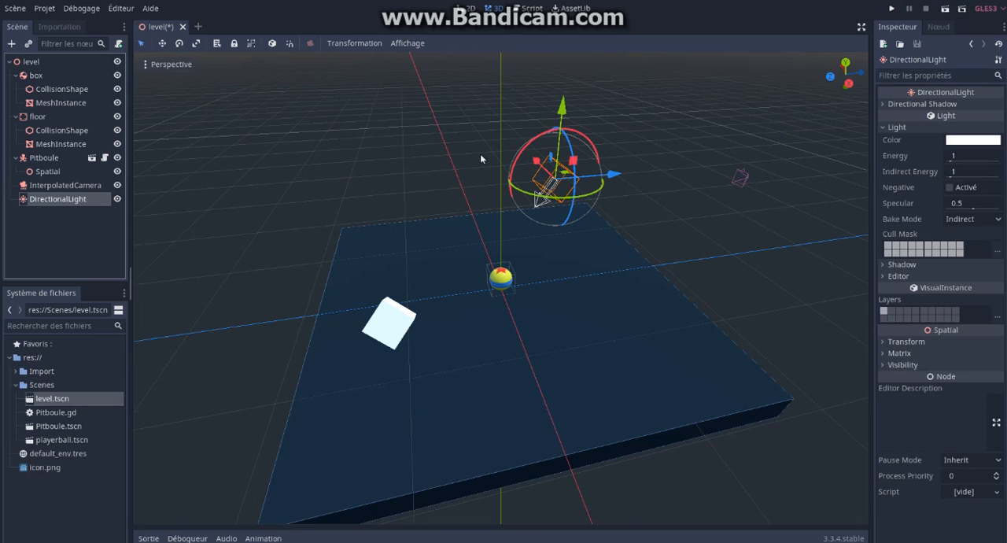
pyautogui.click(885, 127)
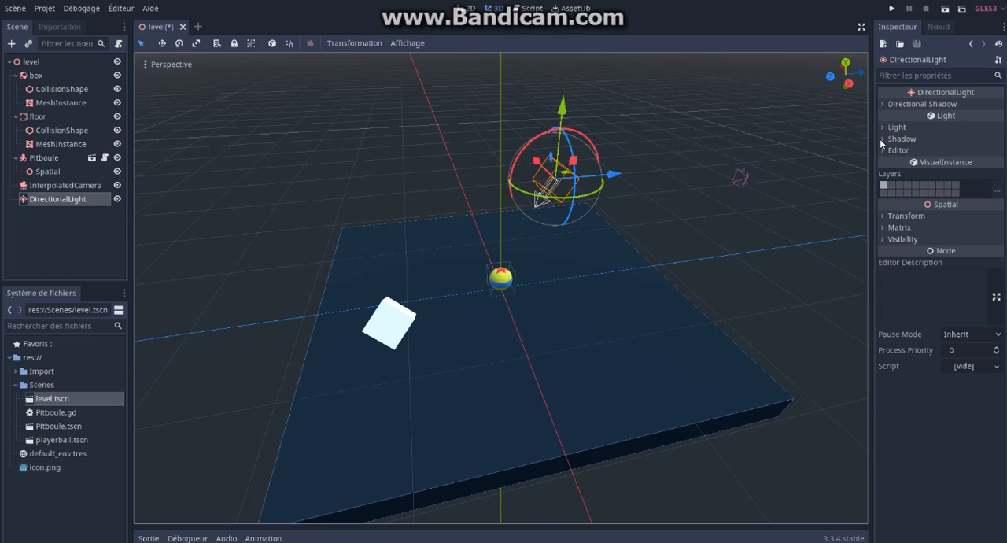
pyautogui.click(879, 138)
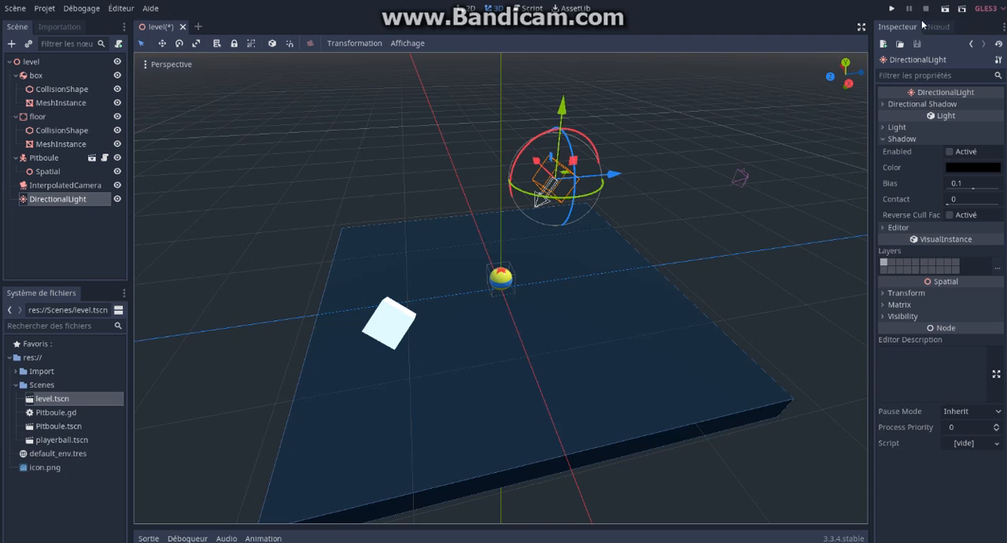
# Step: Run the current scene to check the lighting on the box and ball, and close the game window
pyautogui.click(945, 9)
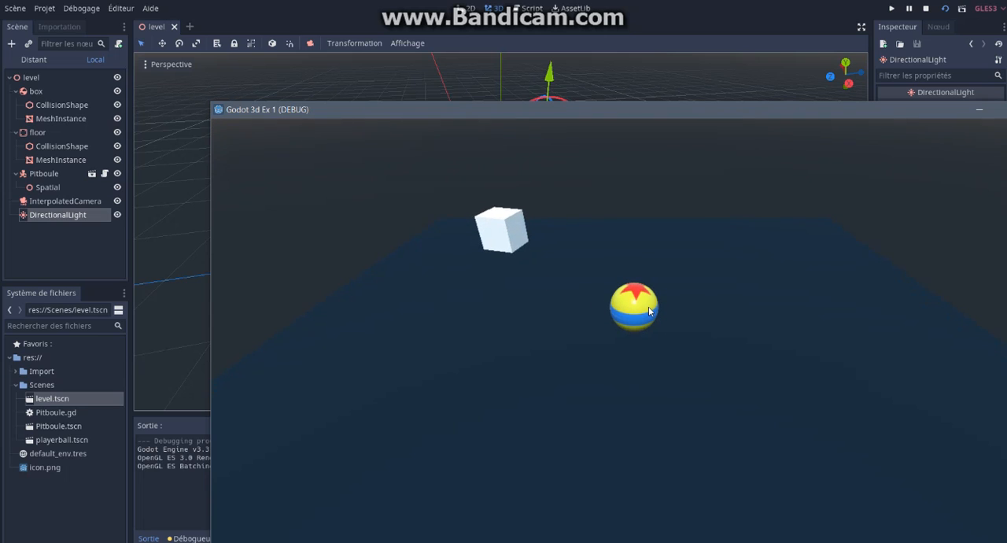
pyautogui.moveTo(884, 102); pyautogui.dragTo(846, 102)
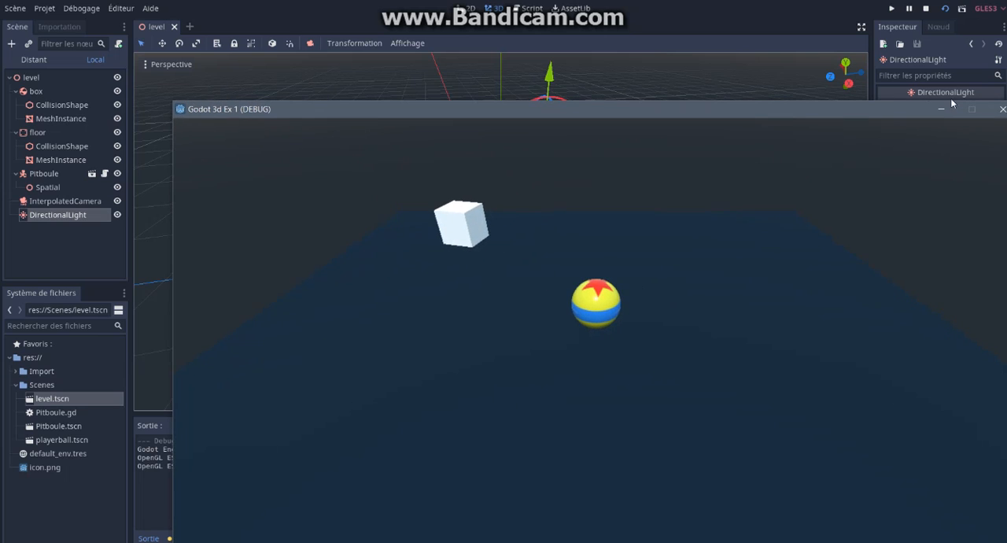
pyautogui.click(1002, 109)
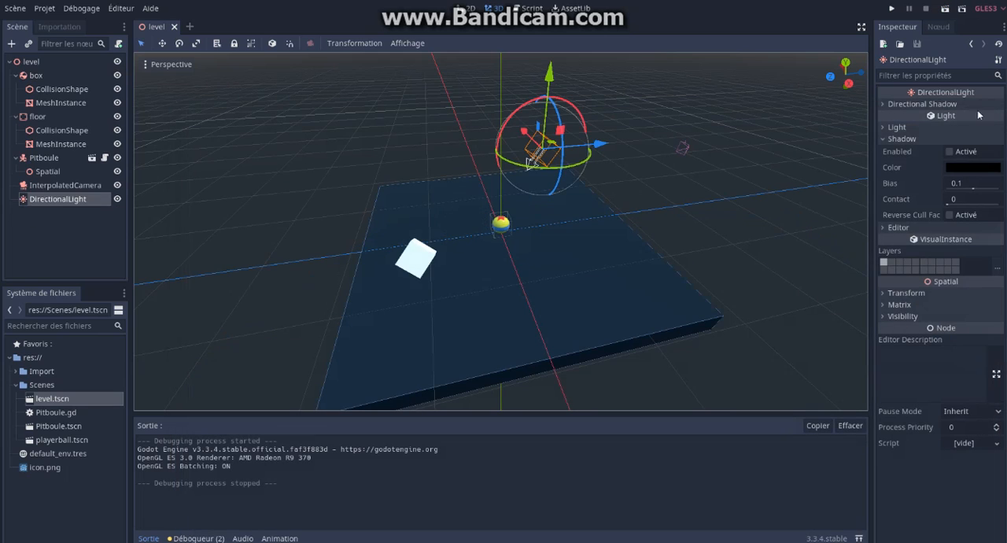
# Step: Enable shadows on the directional light and inspect the shadows under the box and the ball
pyautogui.click(950, 152)
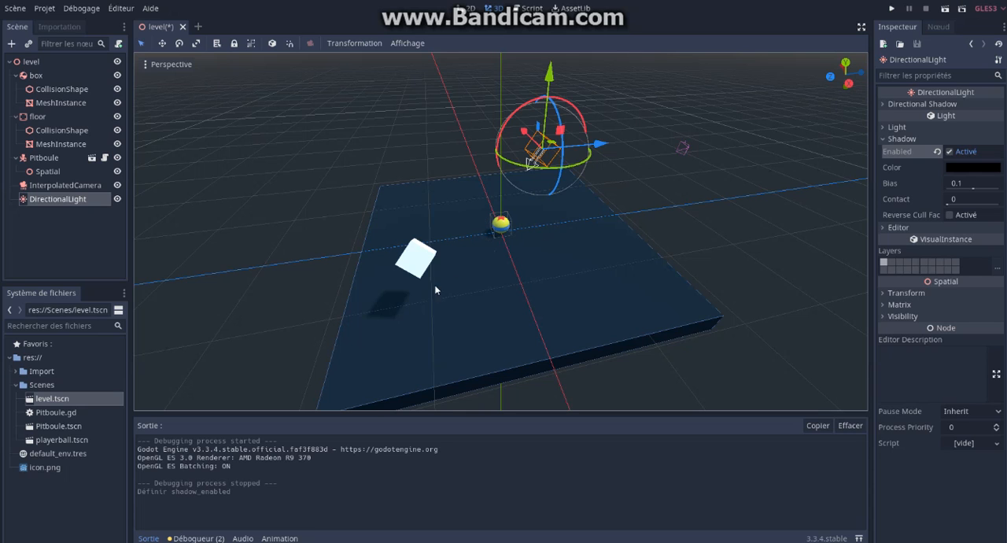
pyautogui.scroll(-3, 663, 195)
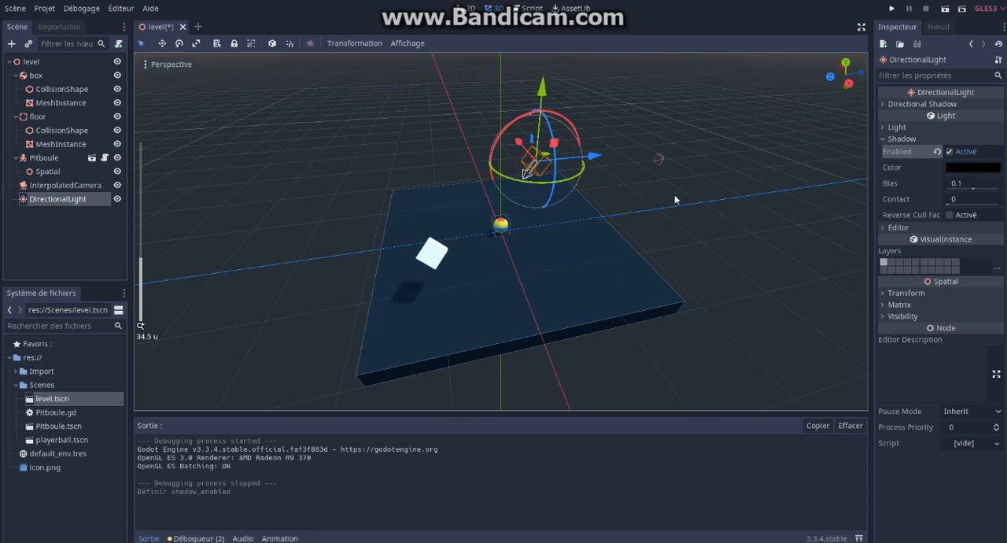
pyautogui.moveTo(603, 174); pyautogui.dragTo(494, 165, button='middle')
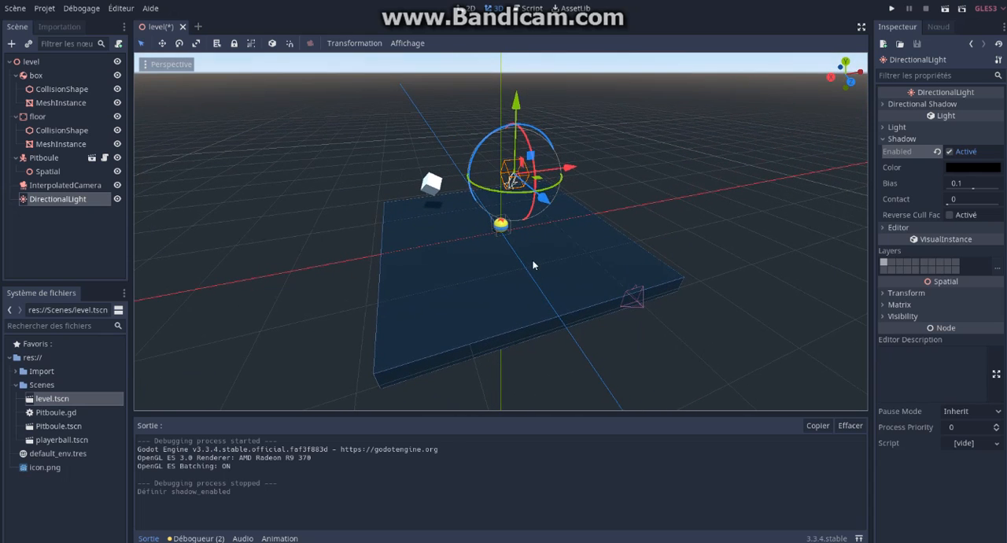
pyautogui.scroll(5, 532, 261)
pyautogui.scroll(2, 531, 265)
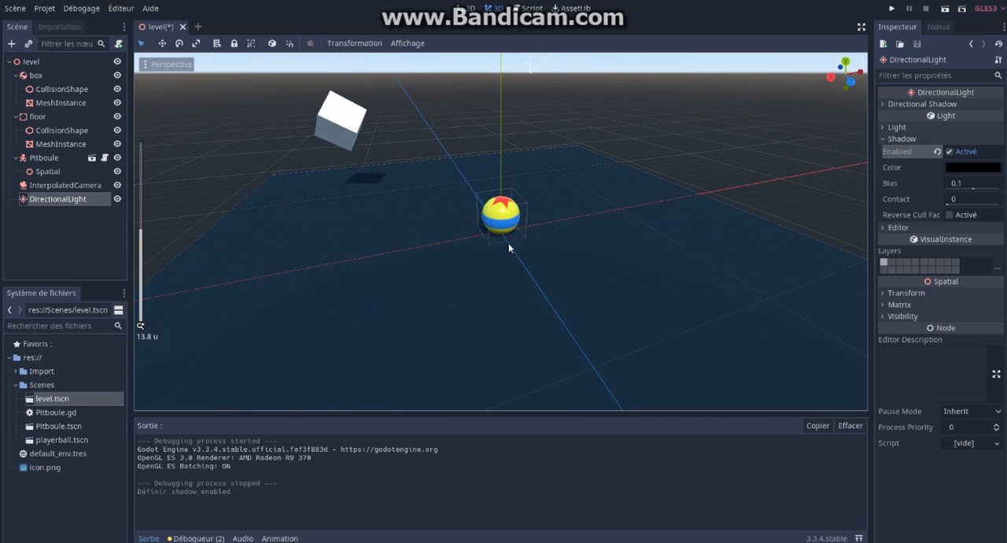
pyautogui.scroll(-8, 530, 252)
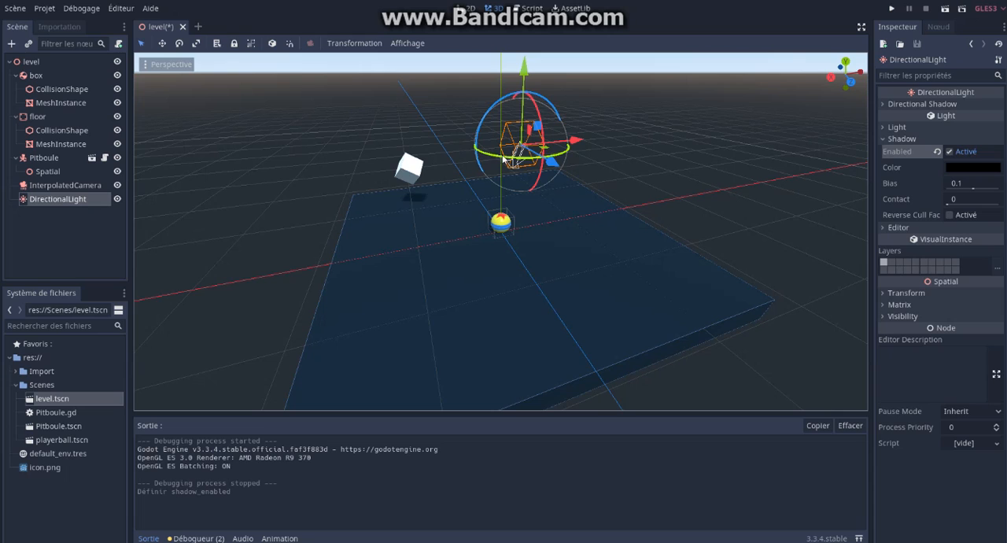
# Step: Rotate the directional light around the vertical axis and test-run the scene to check the shadow direction
pyautogui.moveTo(497, 159); pyautogui.dragTo(604, 150)
pyautogui.press('F6')
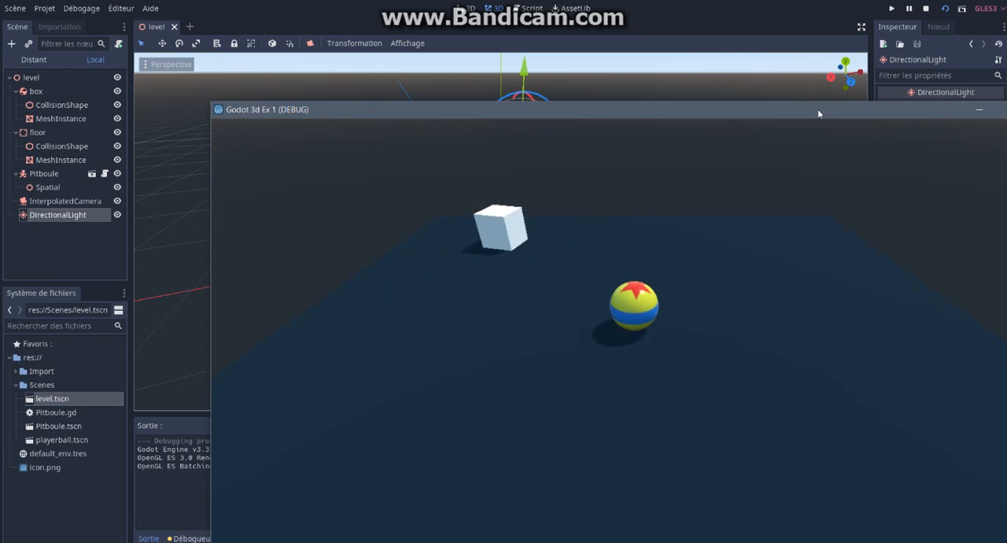
pyautogui.moveTo(818, 110); pyautogui.dragTo(730, 93)
pyautogui.click(950, 94)
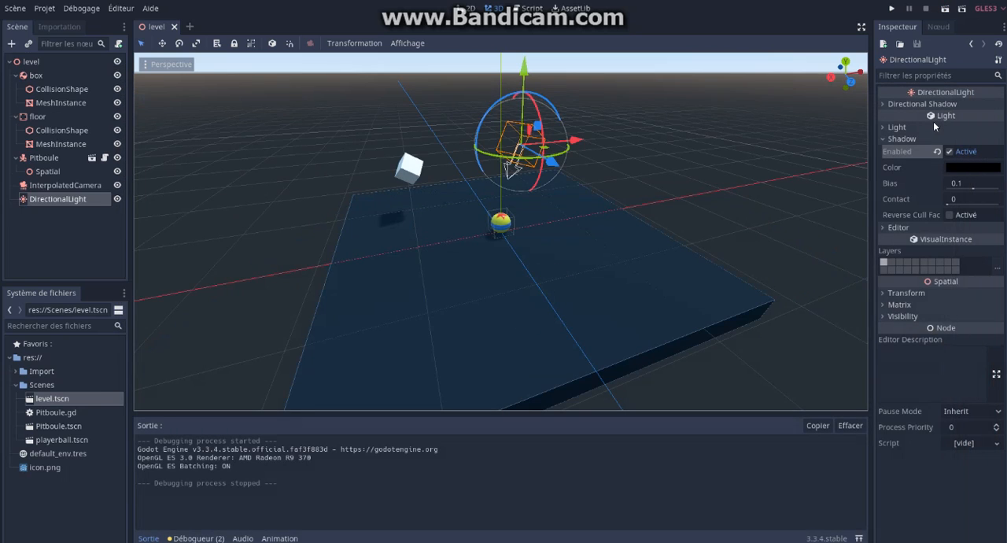
# Step: Set the directional shadow's Max Distance to 48.3
pyautogui.click(888, 140)
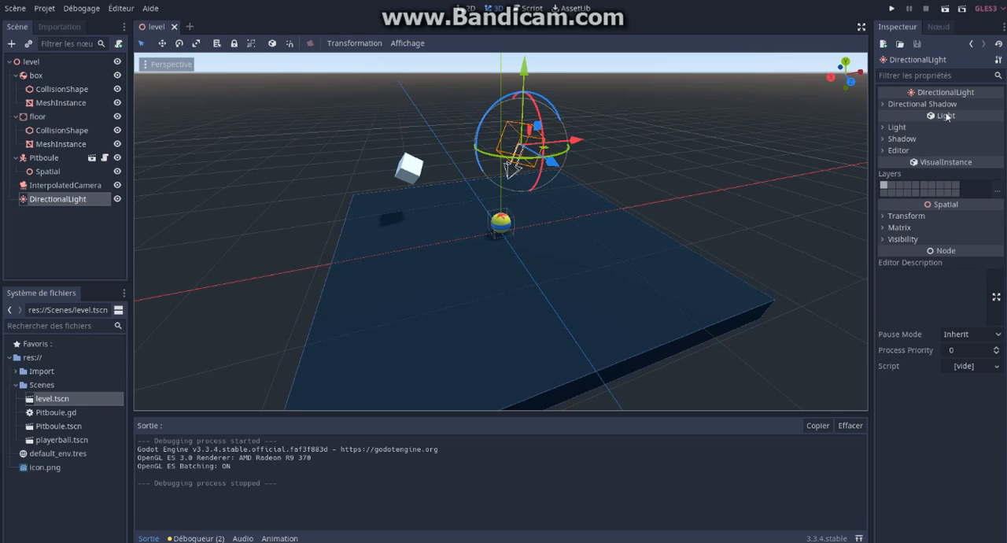
pyautogui.click(884, 103)
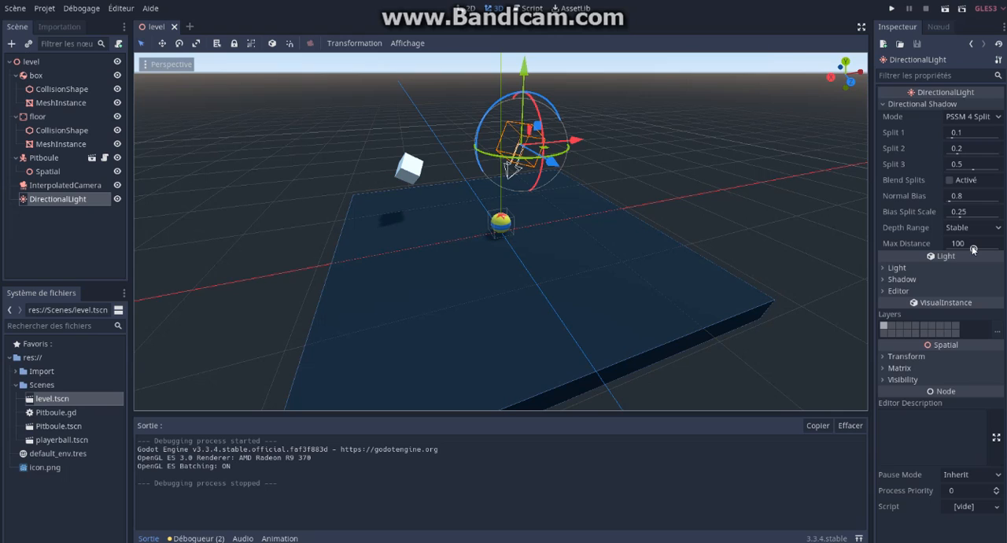
pyautogui.moveTo(974, 250); pyautogui.dragTo(969, 252)
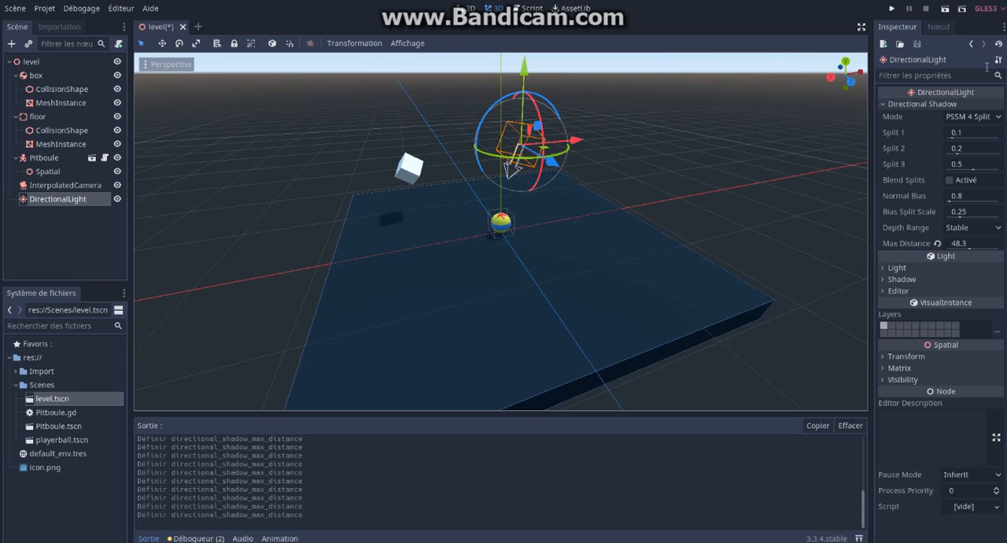
# Step: Run the current scene and roll the ball around the floor and up to the box to check the shadows, then close the game window
pyautogui.click(945, 10)
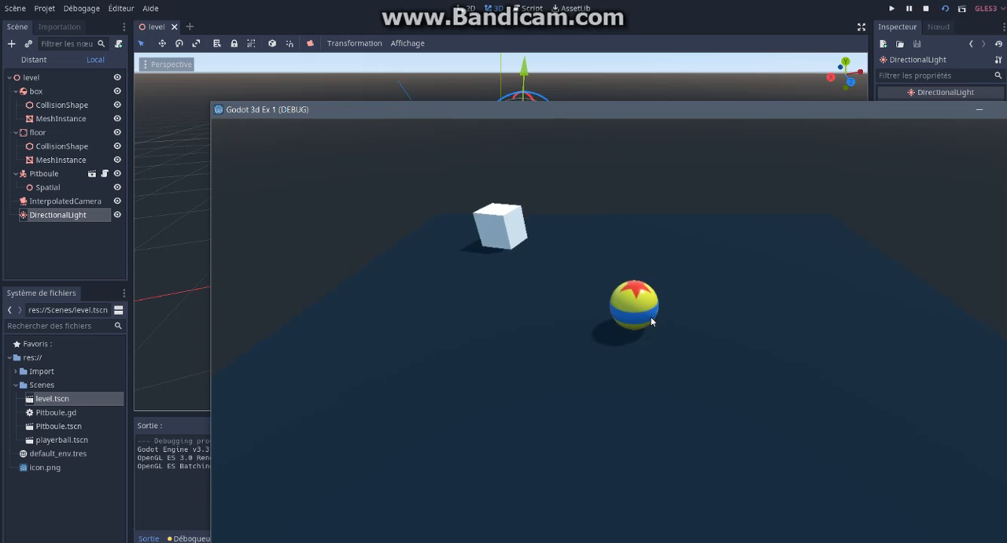
pyautogui.press('Down')
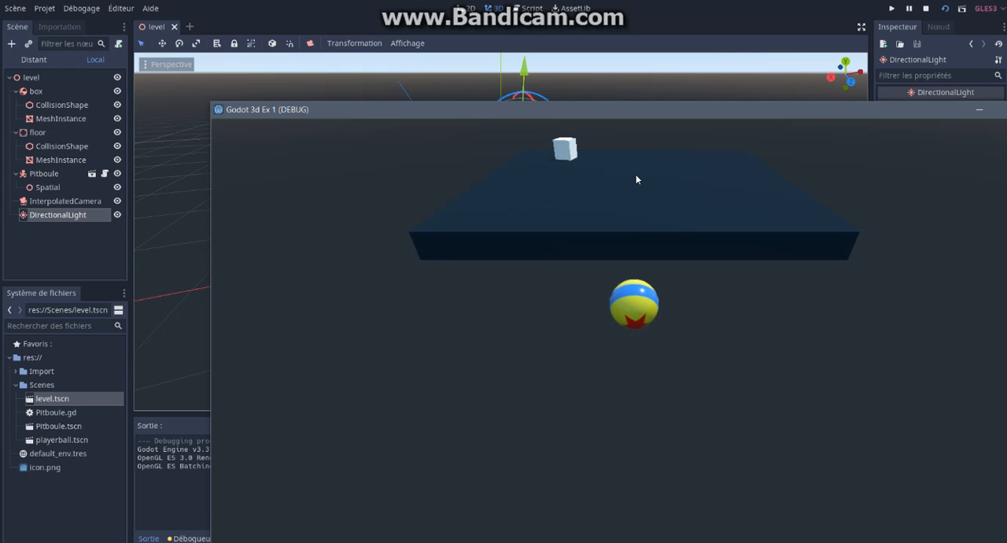
pyautogui.press('Up')
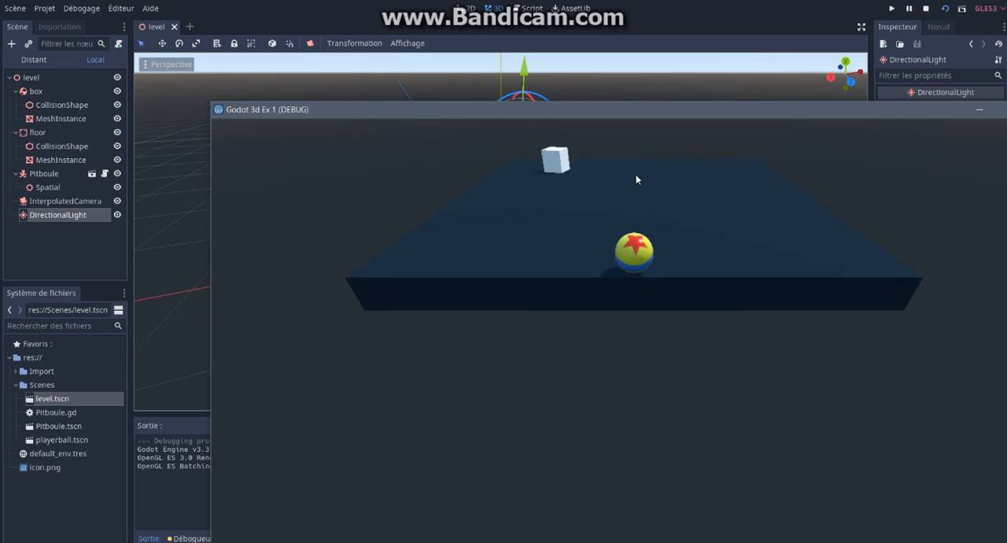
pyautogui.press('Left')
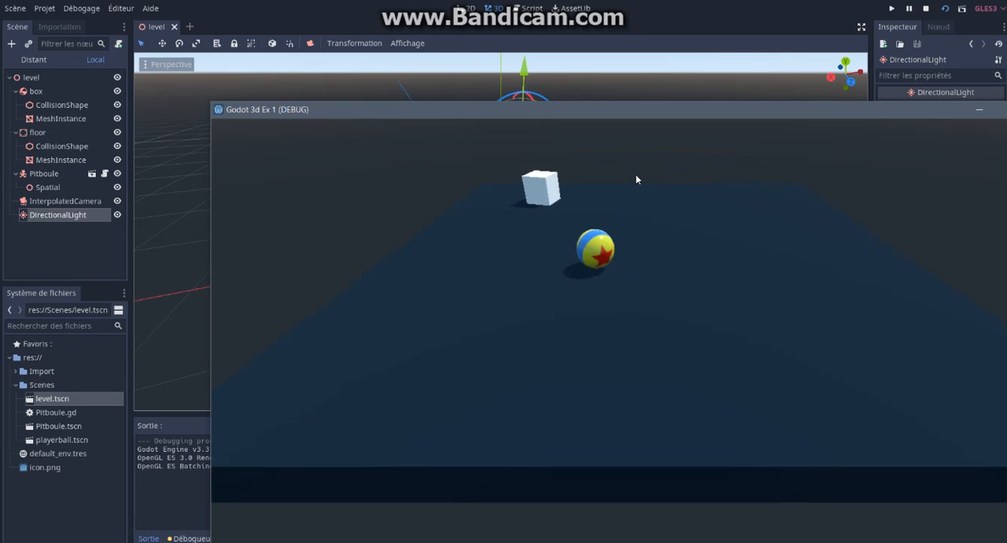
pyautogui.press('Left')
pyautogui.press('Up')
pyautogui.press('Left')
pyautogui.press('Up')
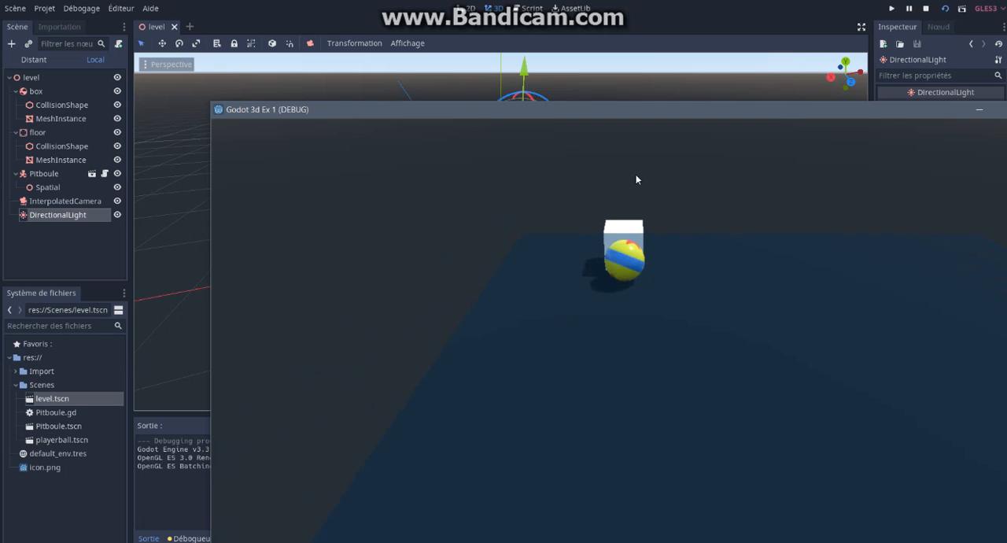
pyautogui.press('Down')
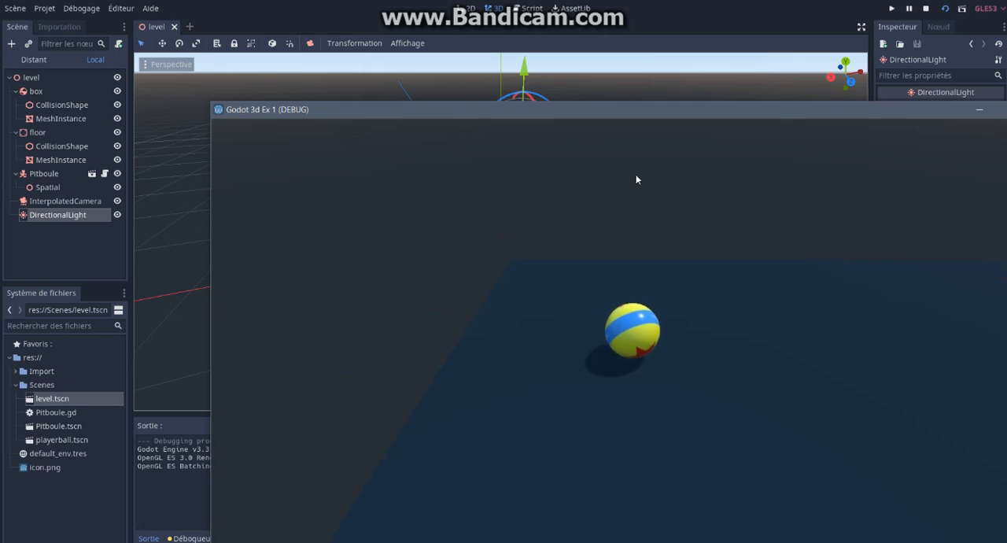
pyautogui.moveTo(831, 108); pyautogui.dragTo(750, 88)
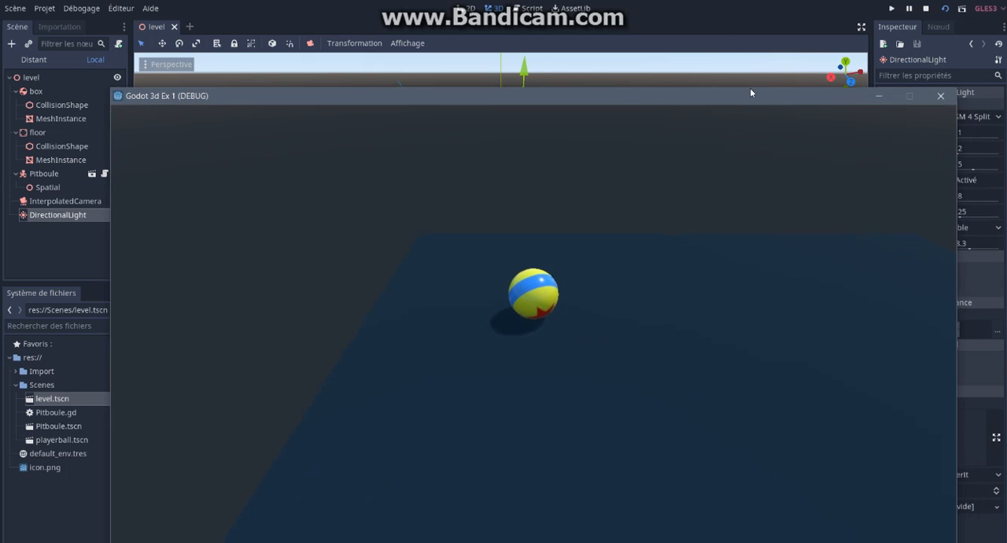
pyautogui.click(940, 96)
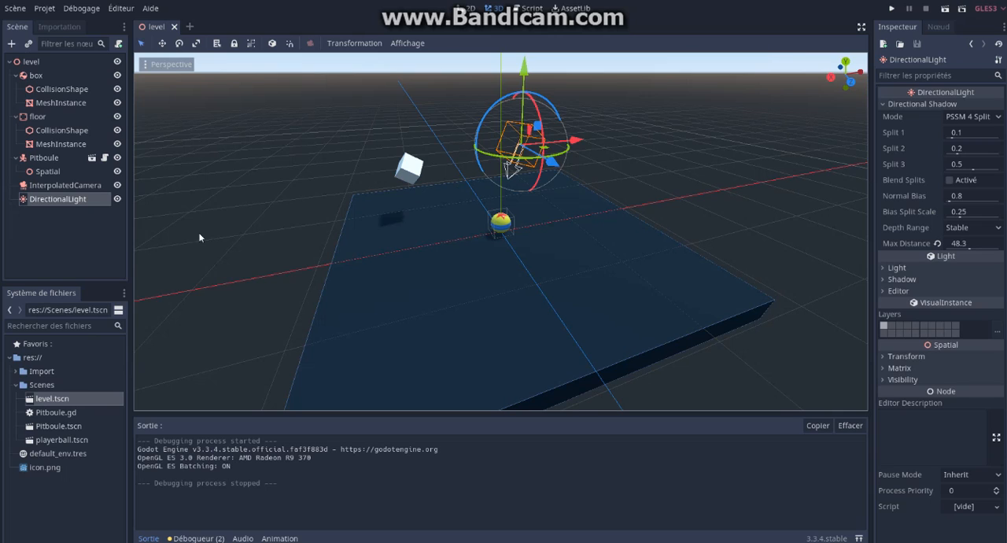
# Step: Assign a new Environment to the InterpolatedCamera and expand the environment's Background settings
pyautogui.click(87, 225)
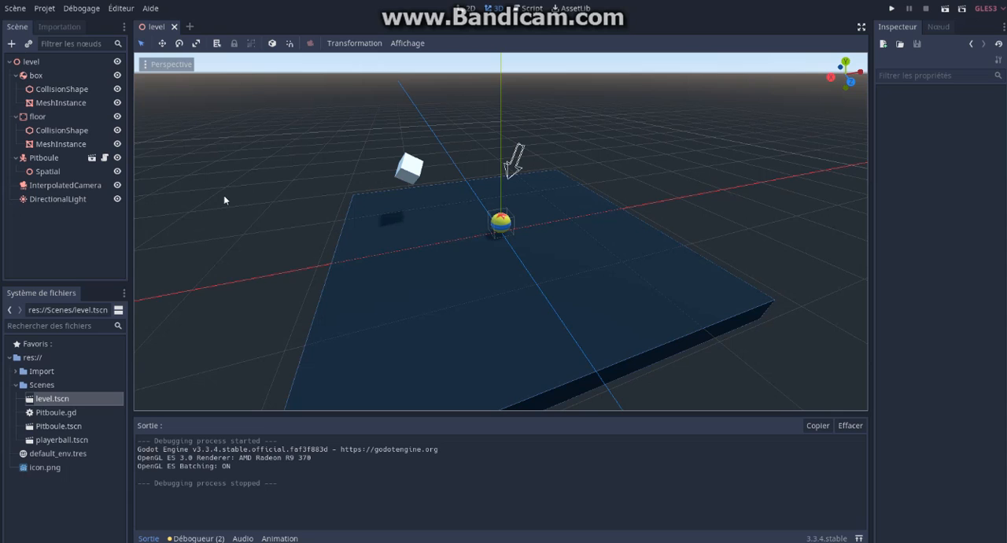
pyautogui.click(66, 186)
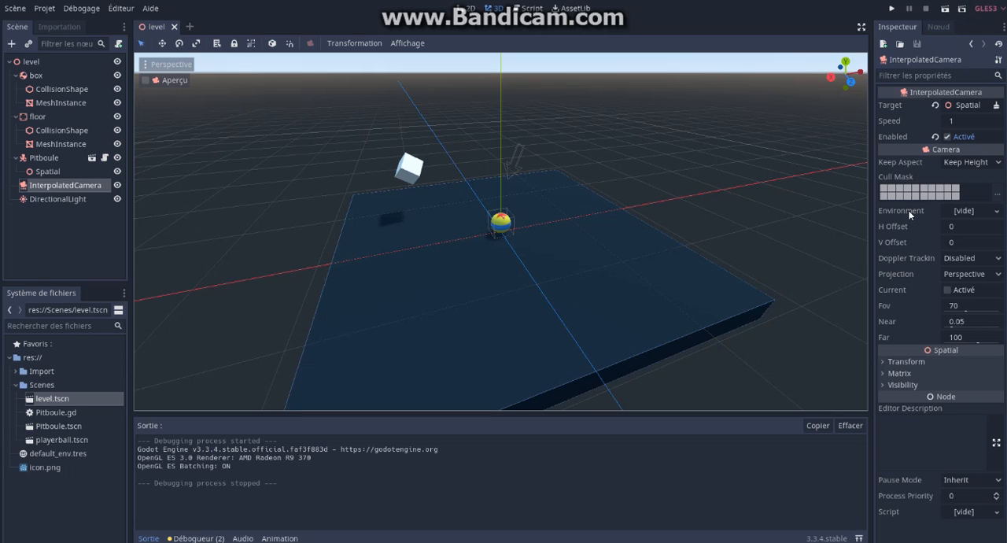
pyautogui.click(998, 212)
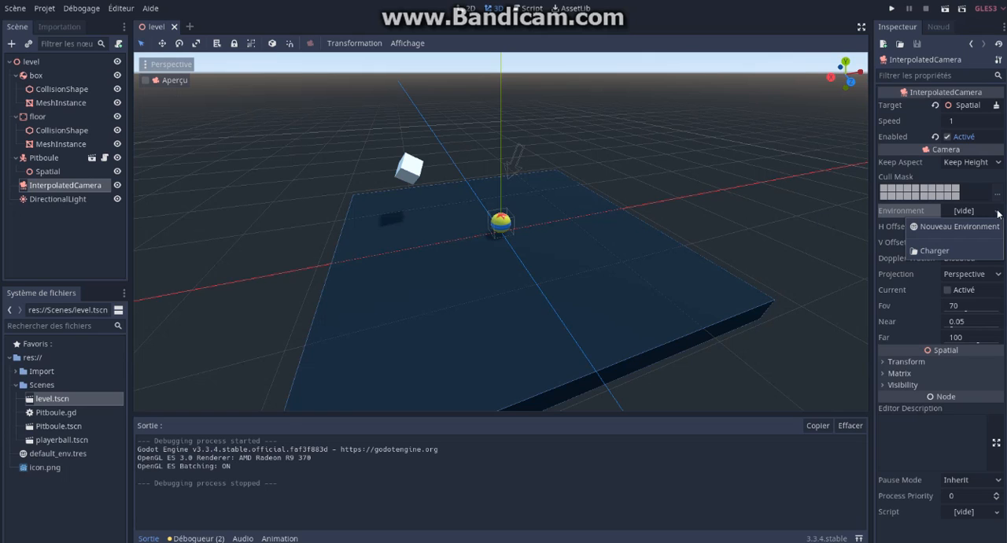
pyautogui.click(972, 226)
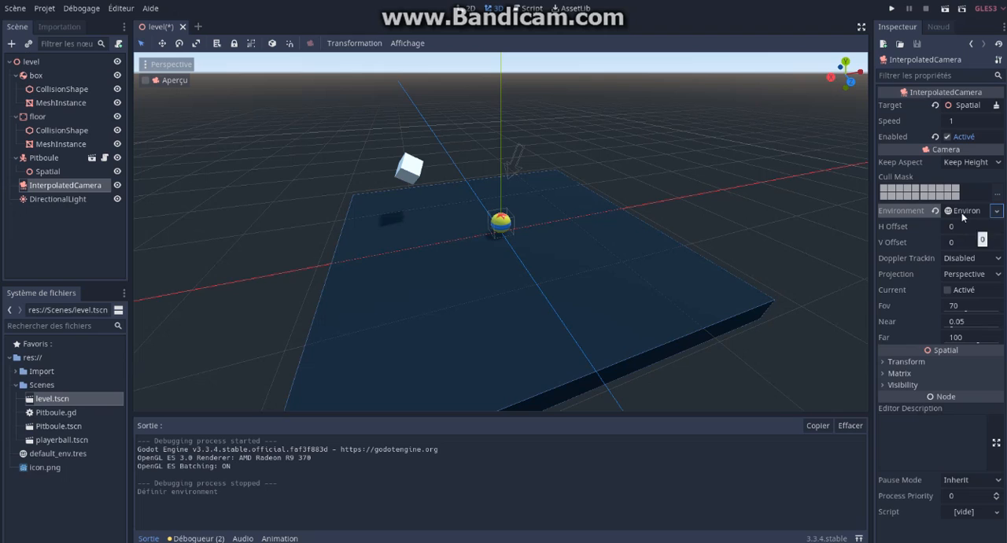
pyautogui.click(968, 211)
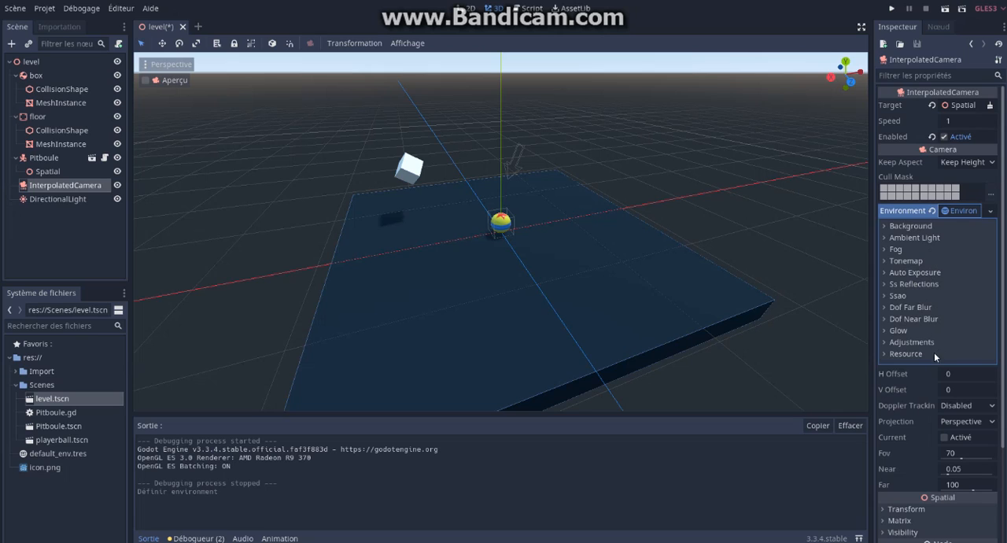
pyautogui.click(886, 227)
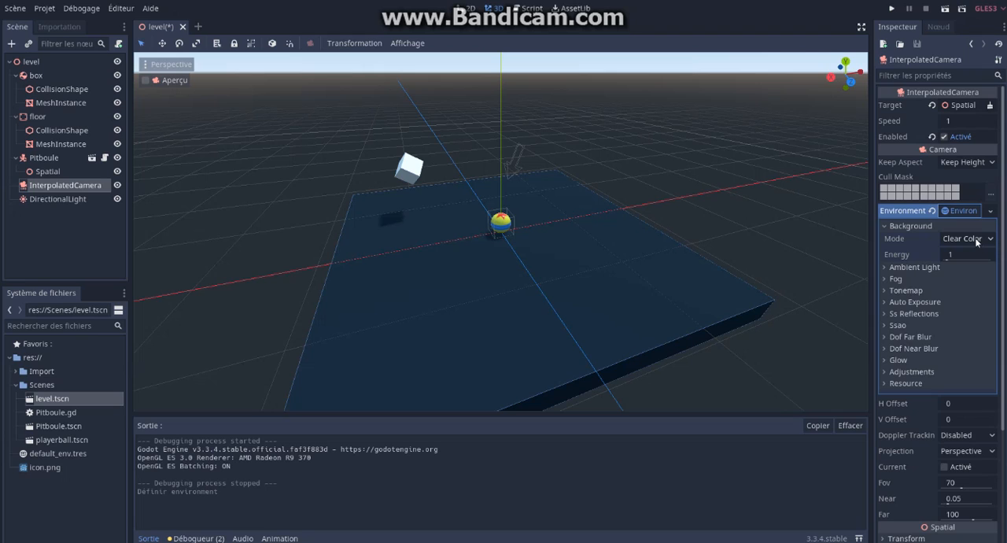
# Step: Test-run the scene to check how the camera's new environment looks in game, and close the game window
pyautogui.click(945, 10)
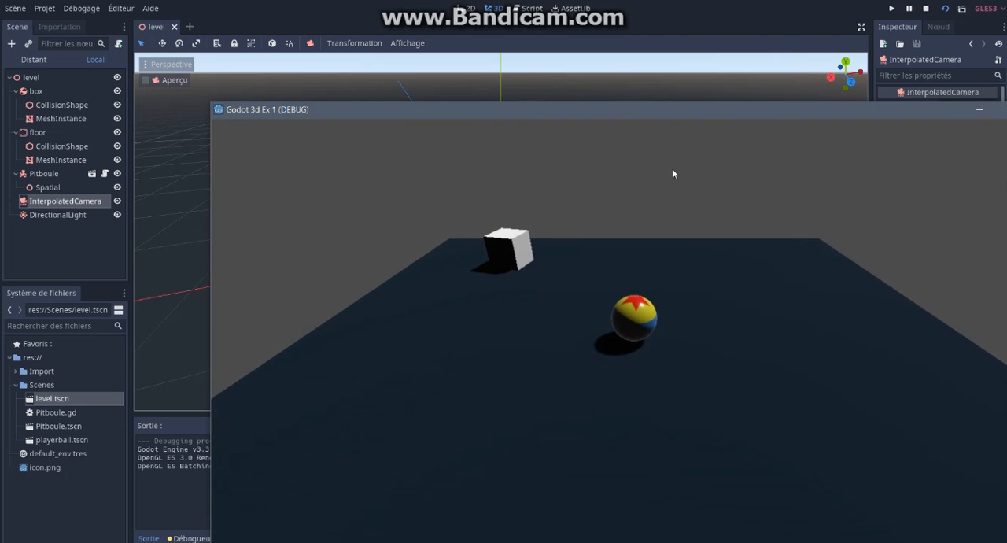
pyautogui.moveTo(796, 111); pyautogui.dragTo(712, 88)
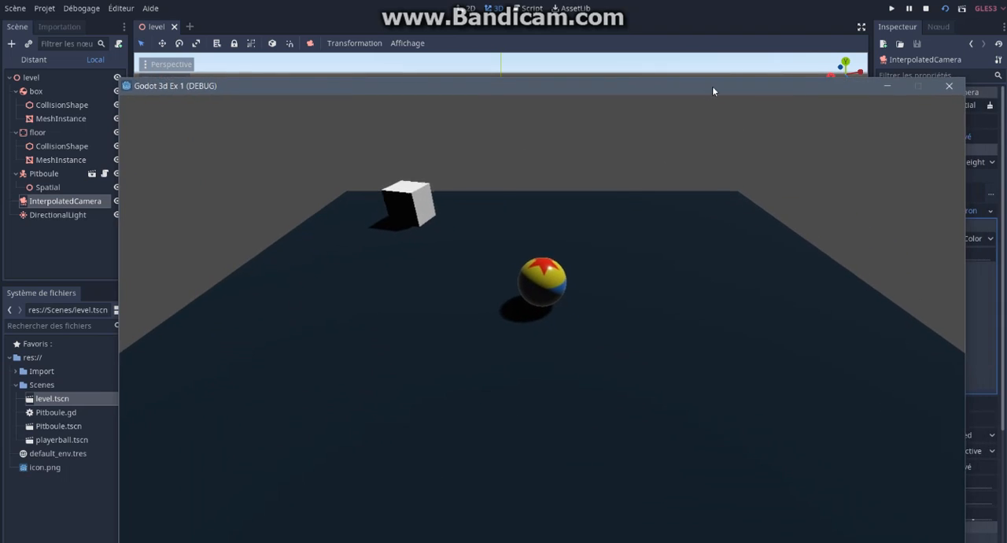
pyautogui.click(949, 85)
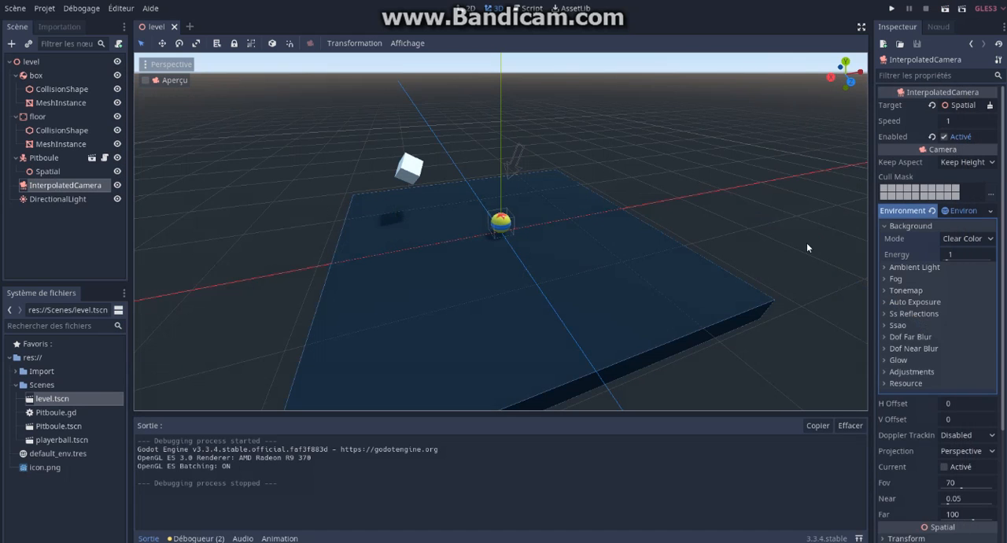
# Step: Set the camera environment's background mode to Sky and assign a new ProceduralSky to it
pyautogui.click(992, 240)
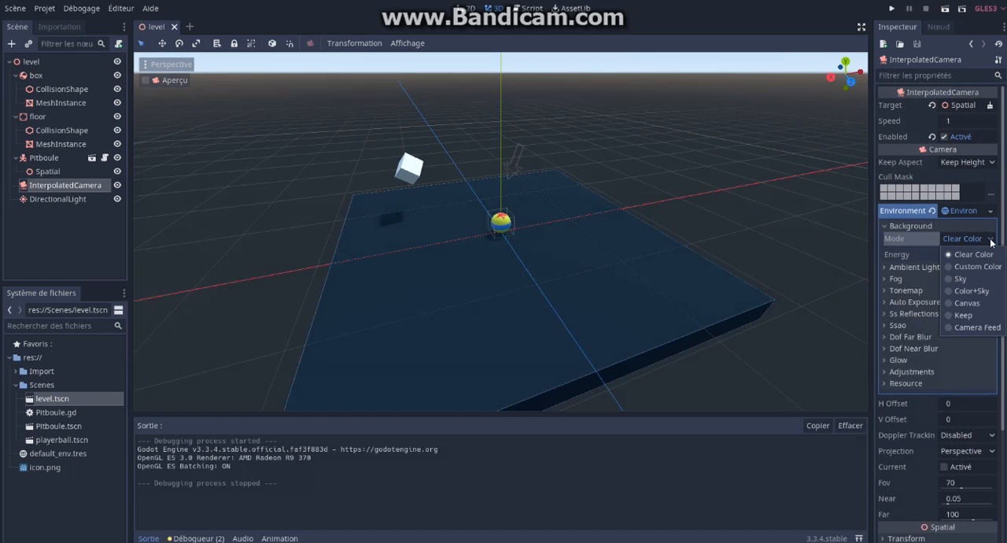
pyautogui.click(950, 279)
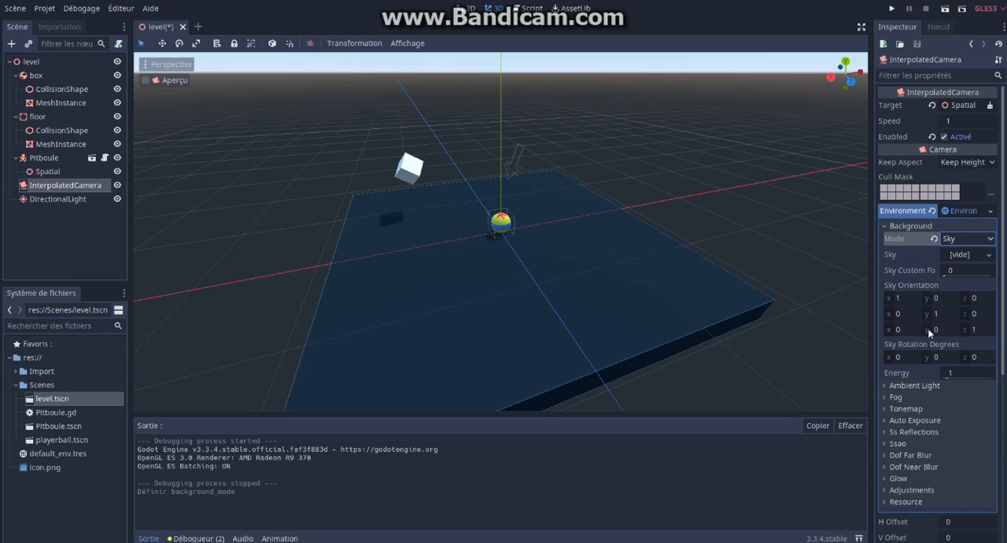
pyautogui.click(958, 245)
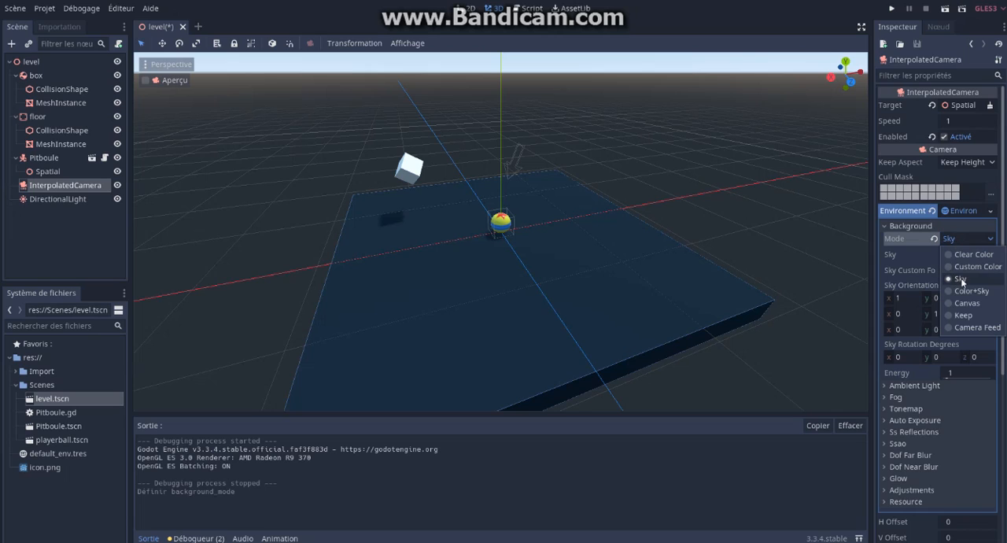
pyautogui.click(961, 280)
pyautogui.click(990, 258)
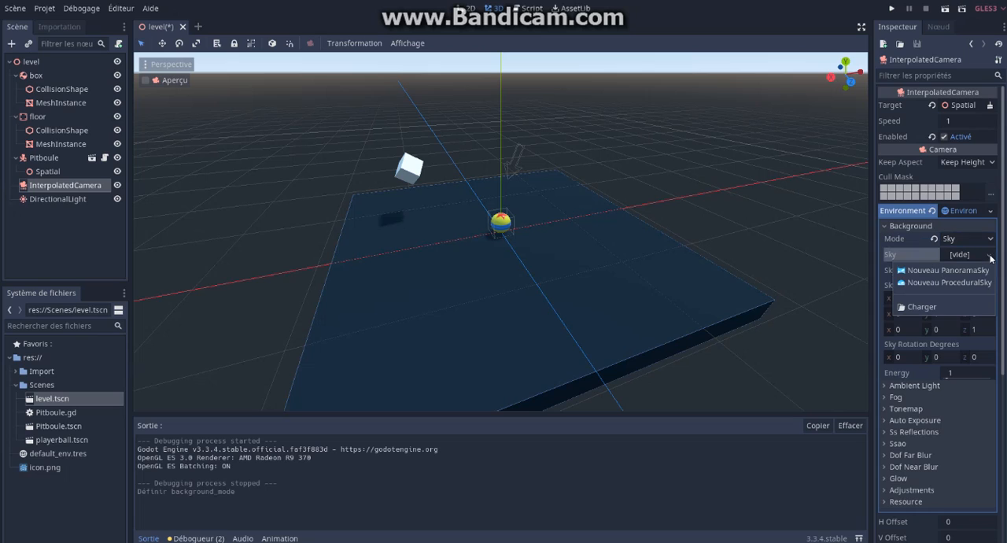
pyautogui.click(955, 282)
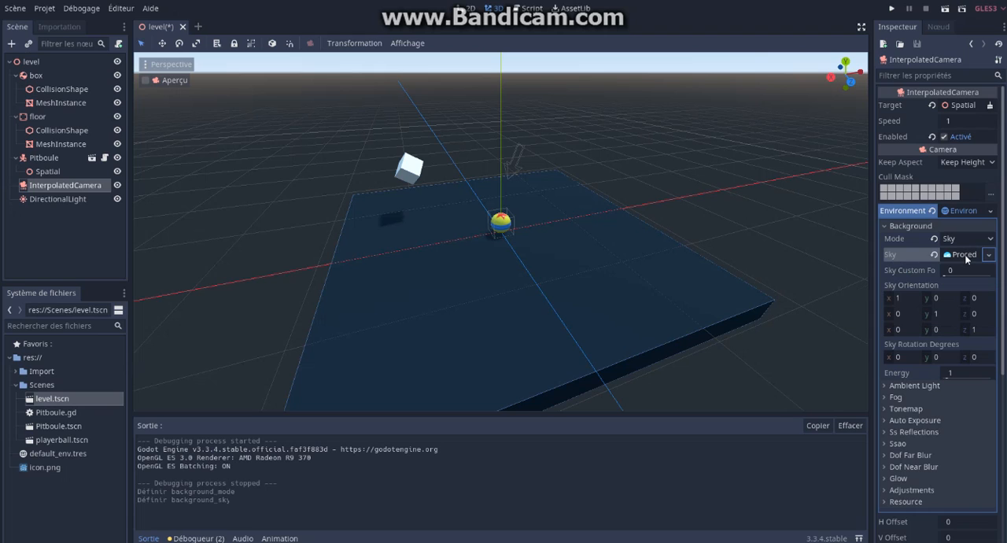
# Step: Set the procedural sky's Top Color to a dark blue, about 145c83
pyautogui.click(964, 254)
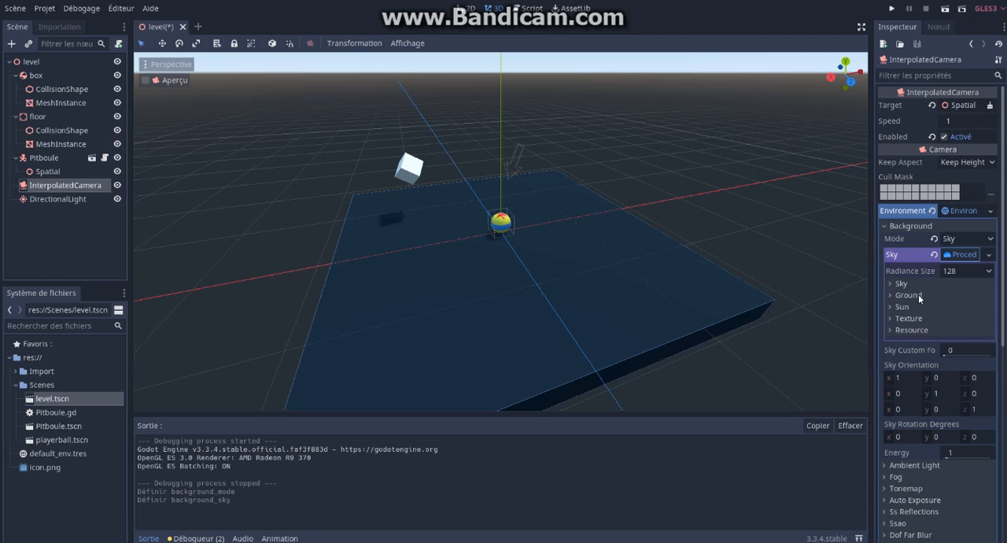
pyautogui.click(901, 284)
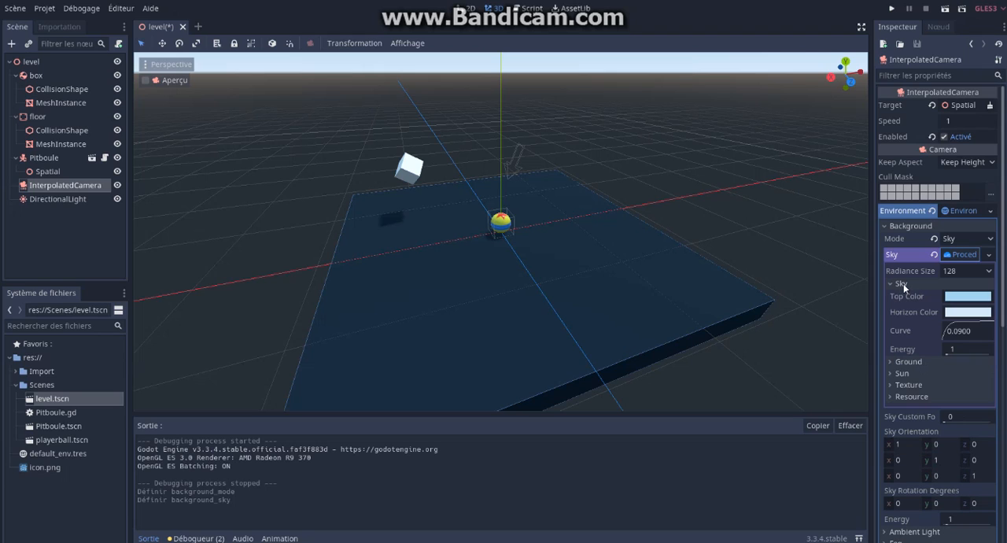
pyautogui.click(968, 300)
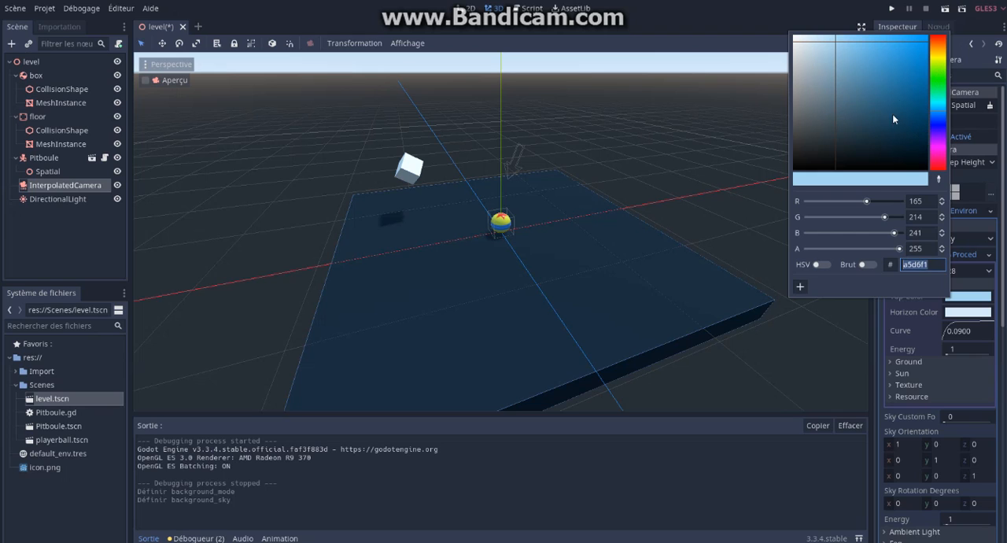
pyautogui.click(908, 100)
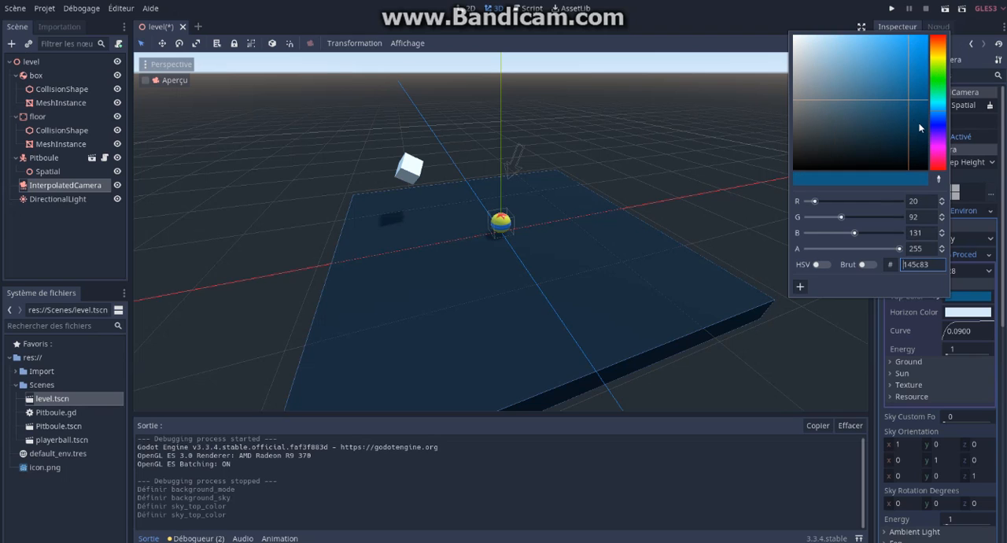
# Step: Set the sky's Horizon Color to a light orange, e7b658
pyautogui.click(953, 312)
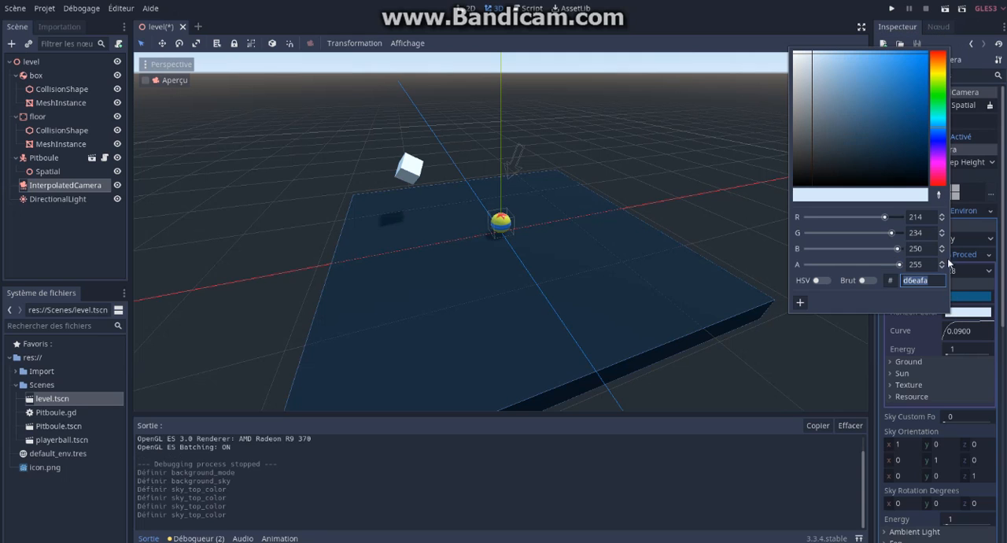
pyautogui.click(941, 69)
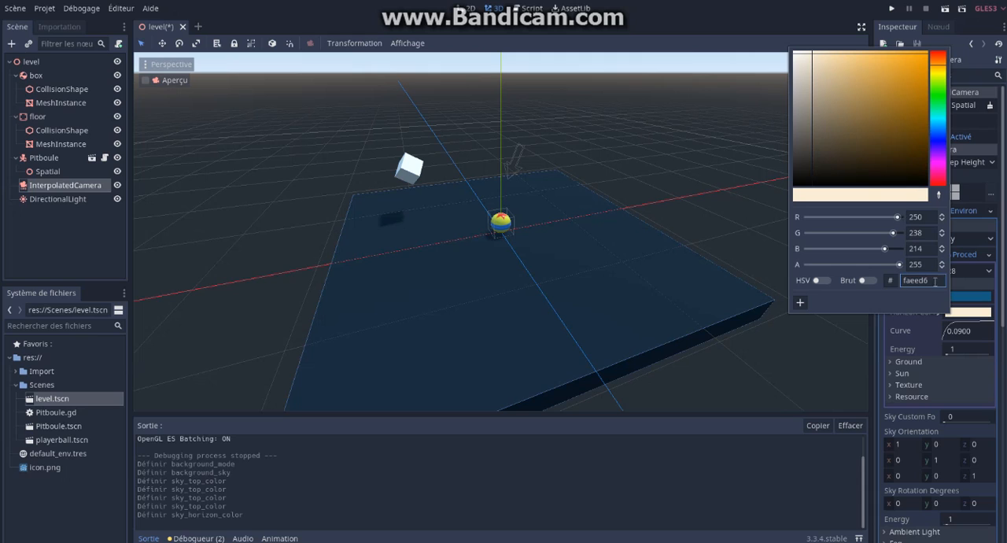
pyautogui.click(826, 57)
pyautogui.moveTo(835, 62); pyautogui.dragTo(876, 63)
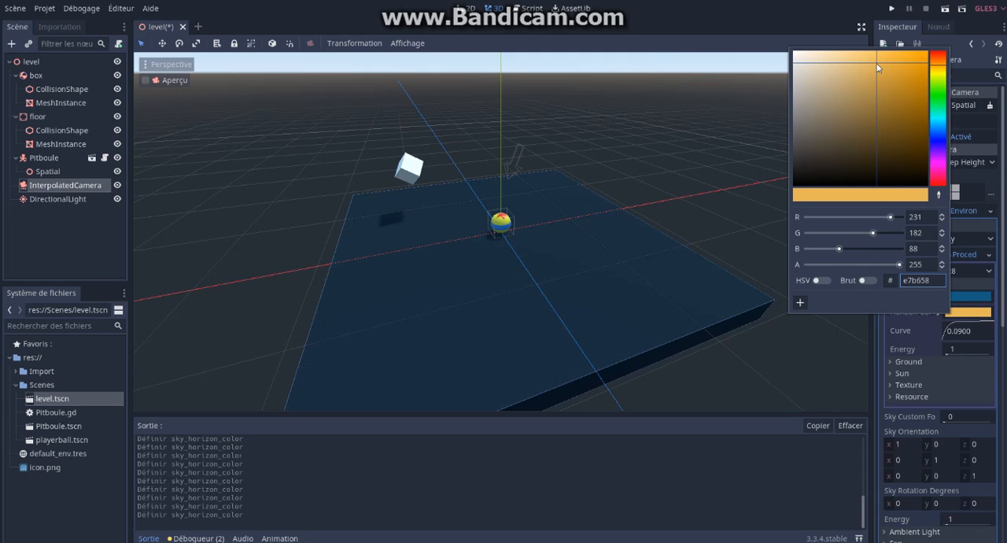
# Step: Set the procedural sky's ground Bottom Color to a blue, about 20568b
pyautogui.click(908, 362)
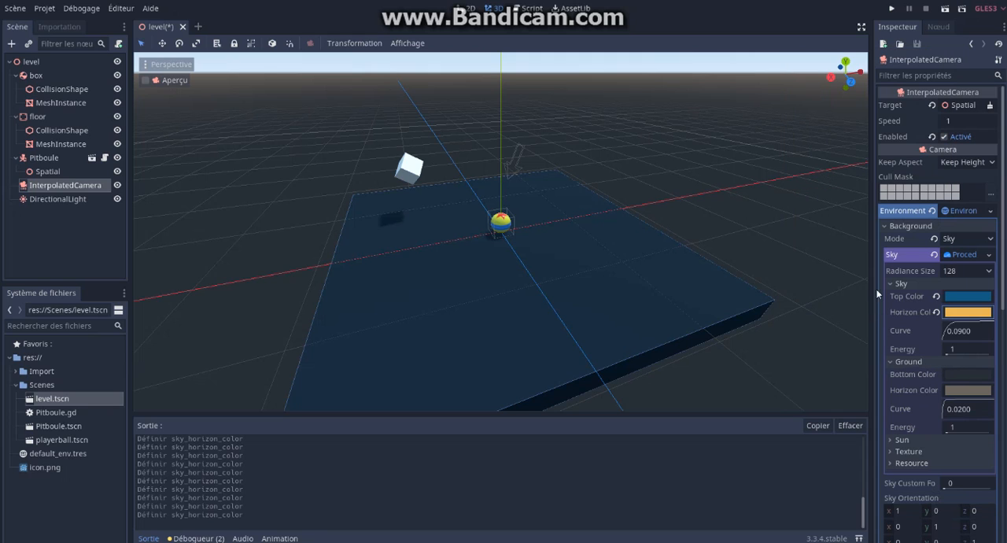
pyautogui.click(967, 377)
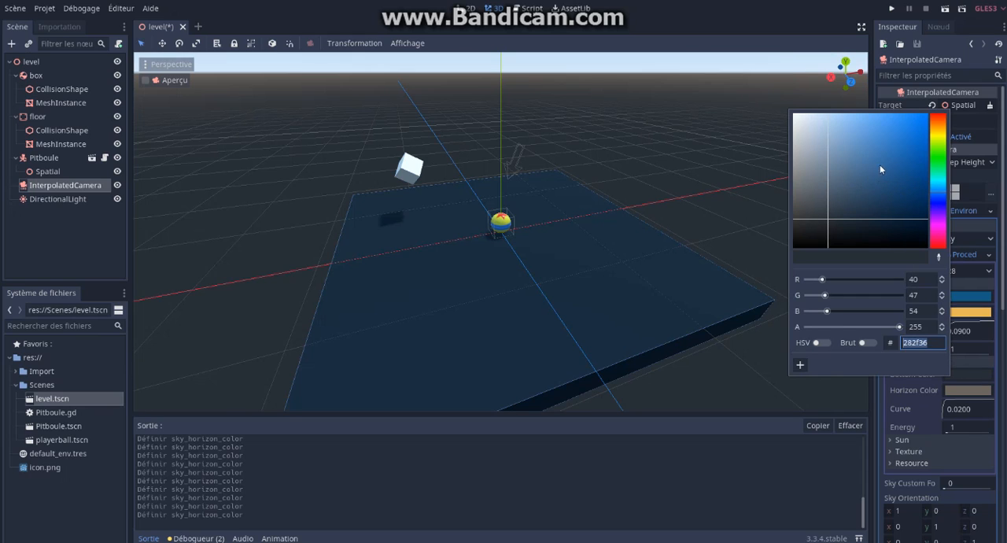
pyautogui.click(897, 173)
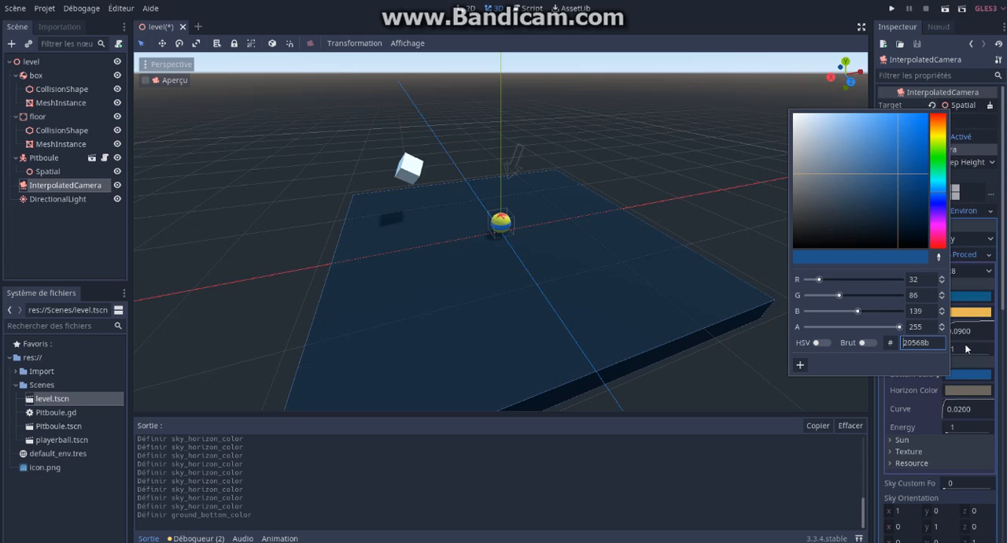
# Step: Set the ground's Horizon Color to an orange-brown, b6873d
pyautogui.click(968, 389)
pyautogui.click(966, 389)
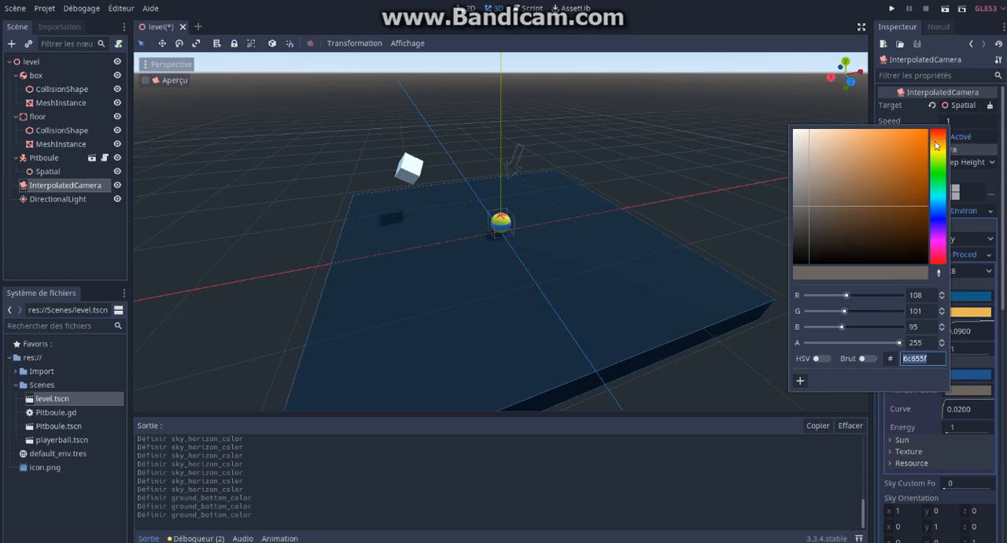
pyautogui.click(936, 143)
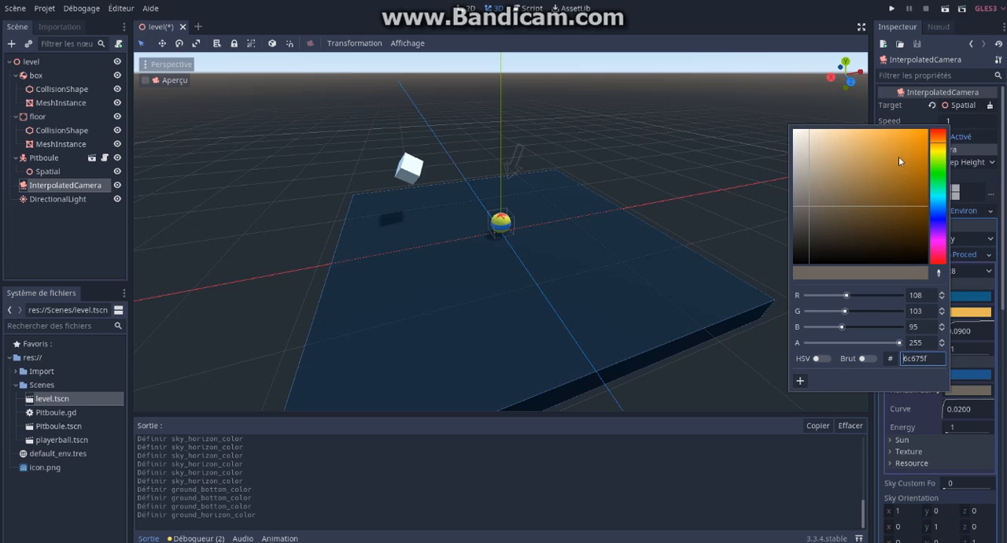
pyautogui.click(884, 168)
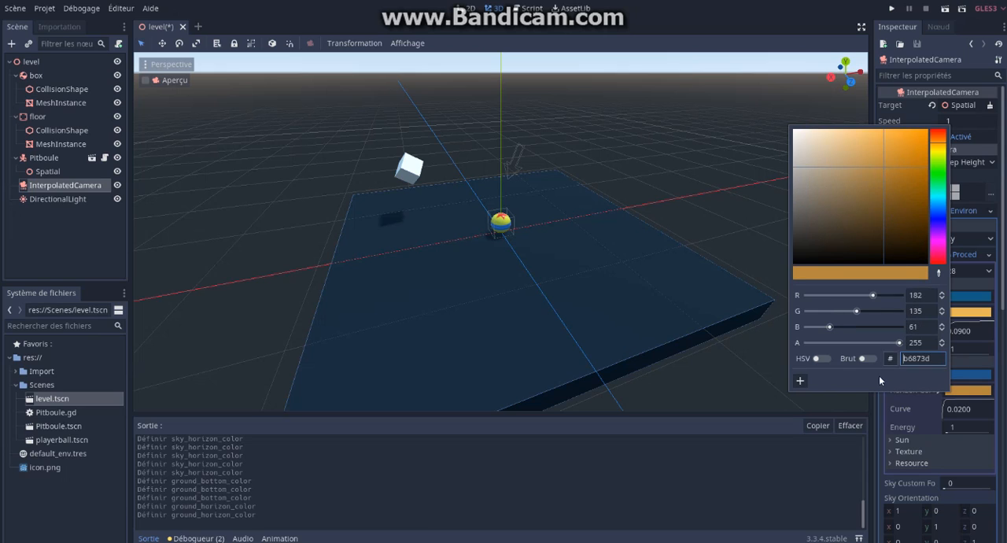
# Step: Save the level scene, run it to check the new sky colours, and close the game window
pyautogui.click(928, 403)
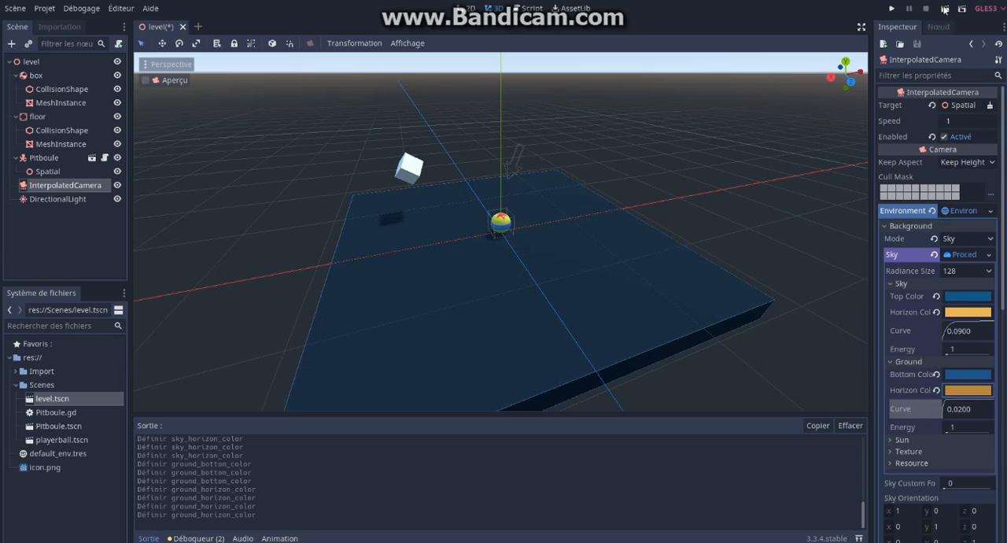
pyautogui.hotkey('ctrl', 's')
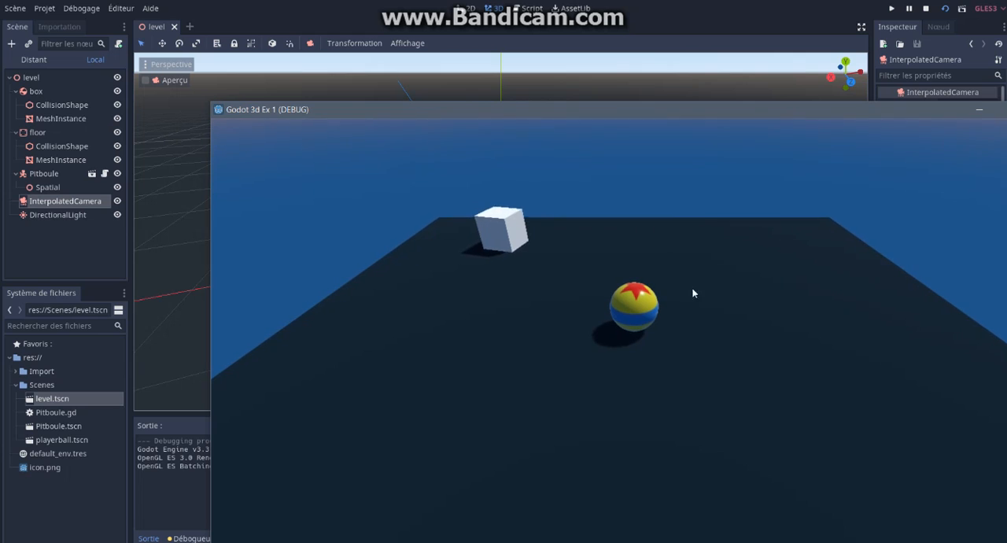
pyautogui.moveTo(840, 106); pyautogui.dragTo(713, 80)
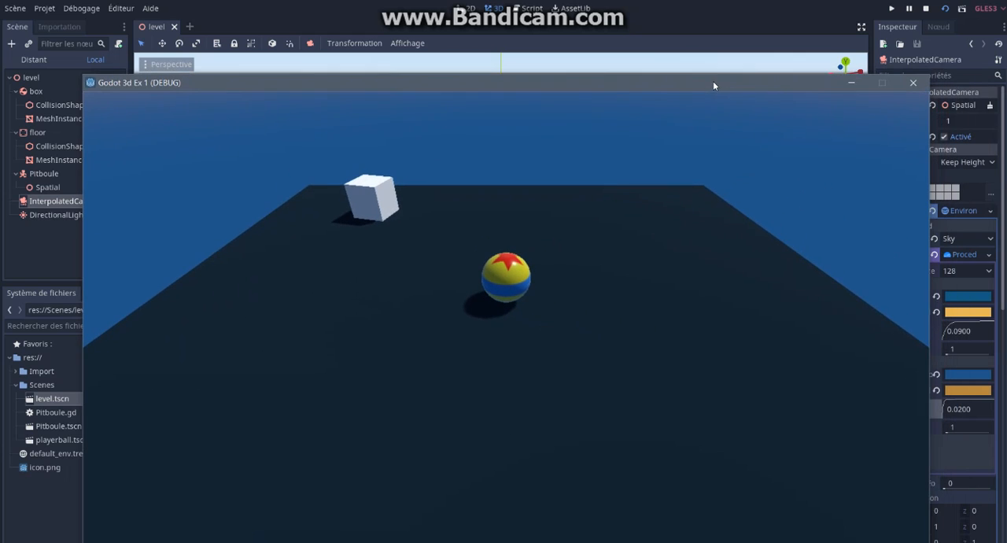
pyautogui.click(911, 83)
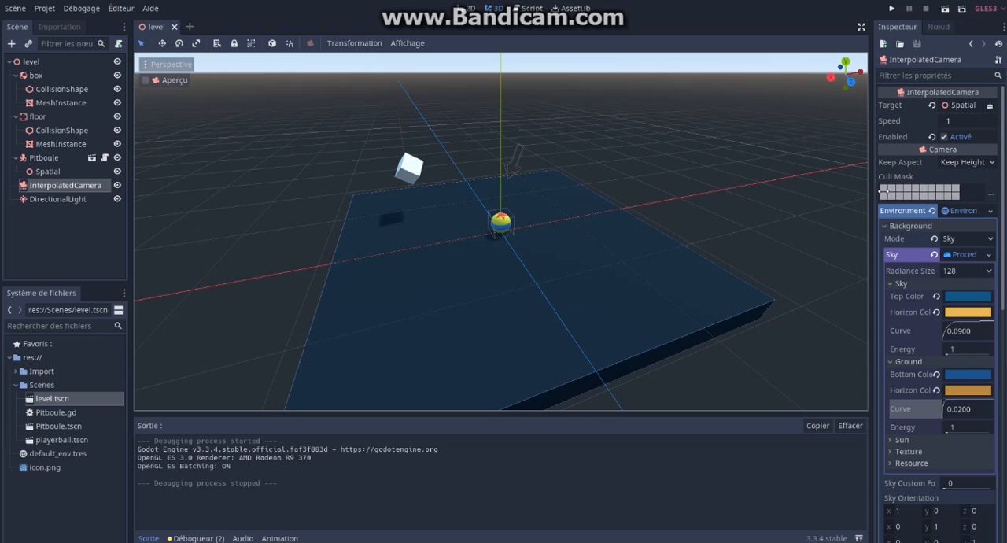
# Step: Save the camera's Environment resource as new.level.tres in the project root folder res://
pyautogui.click(911, 225)
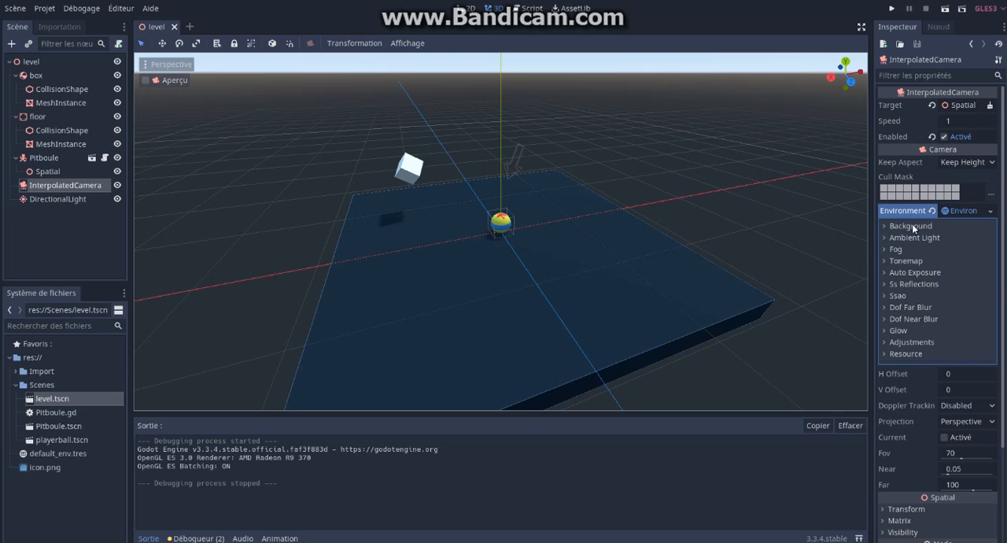
pyautogui.click(990, 211)
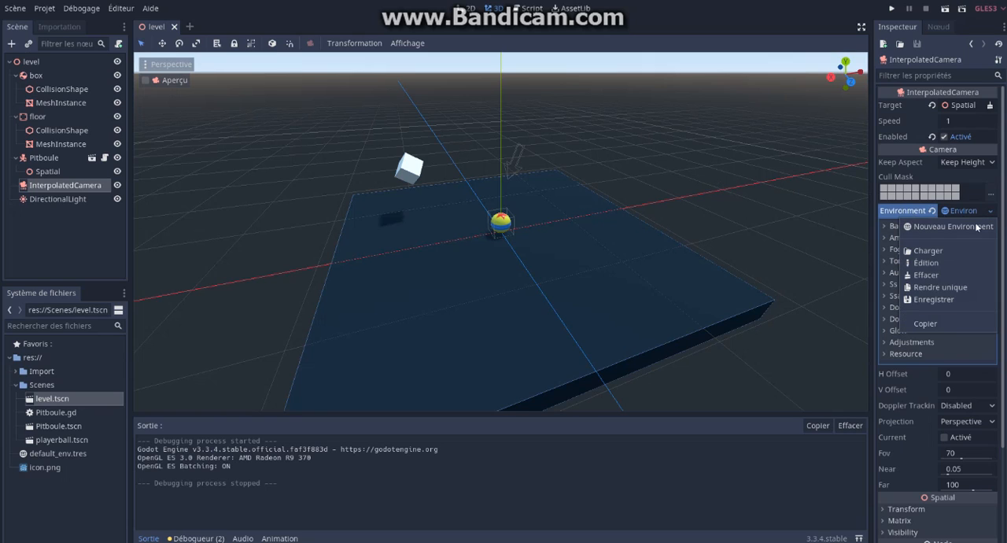
pyautogui.click(944, 298)
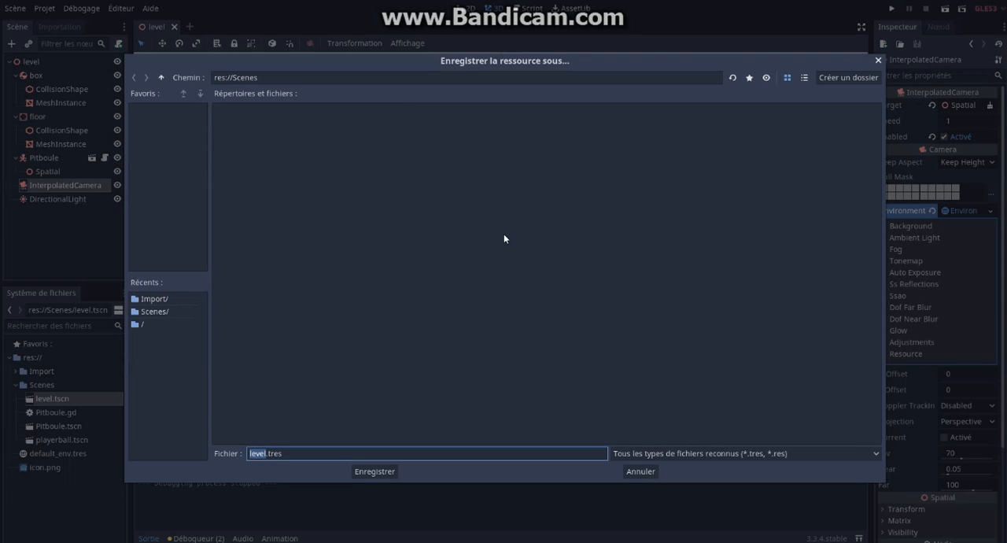
pyautogui.click(269, 454)
pyautogui.write('new.')
pyautogui.click(161, 77)
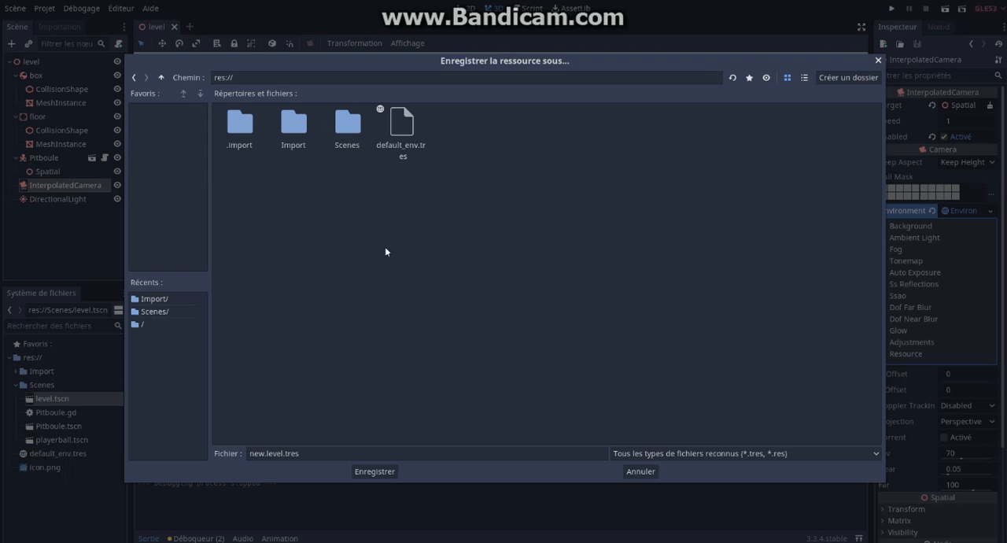
pyautogui.click(377, 472)
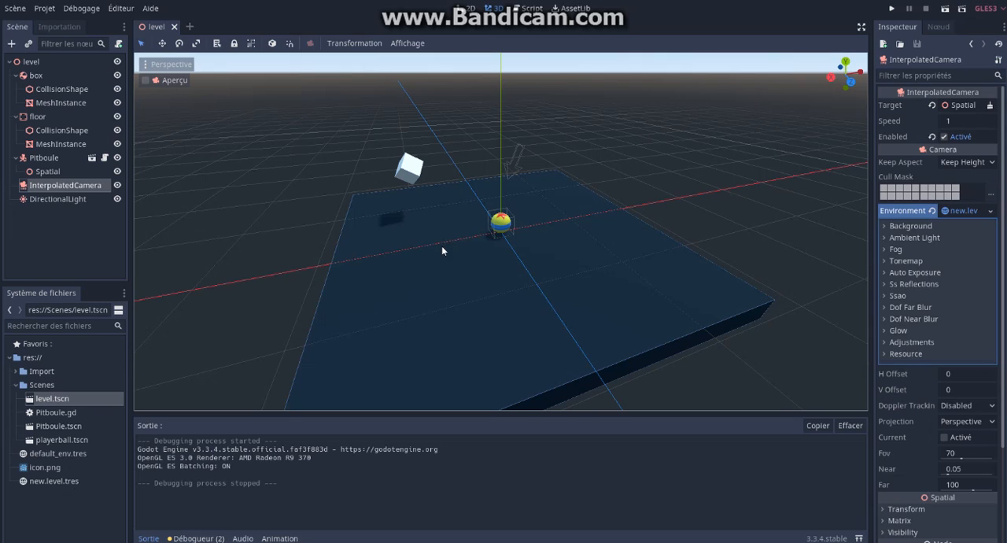
# Step: In the project settings, set the rendering Default Environment to res://new.level.tres
pyautogui.click(45, 8)
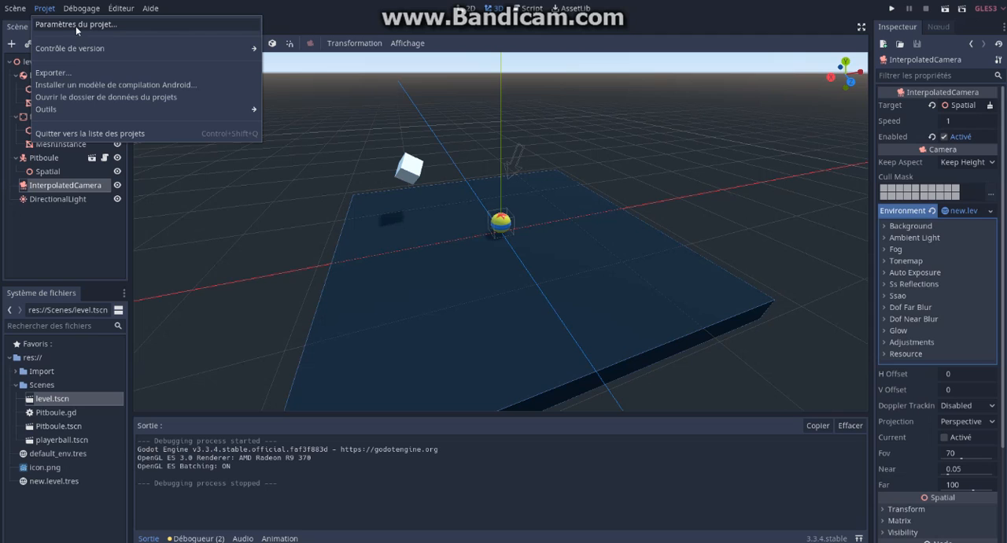
pyautogui.click(80, 29)
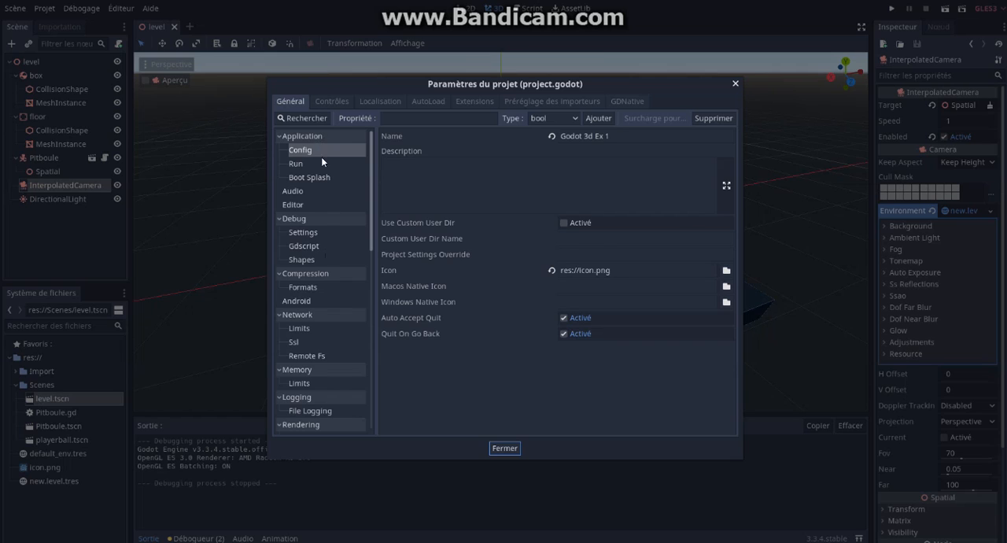
pyautogui.scroll(-4, 322, 156)
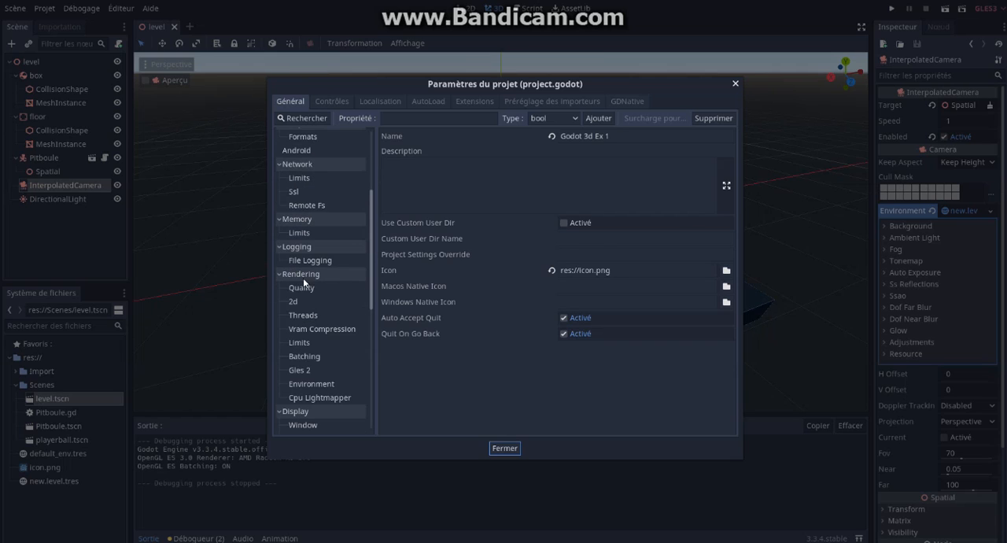
pyautogui.scroll(-1, 312, 275)
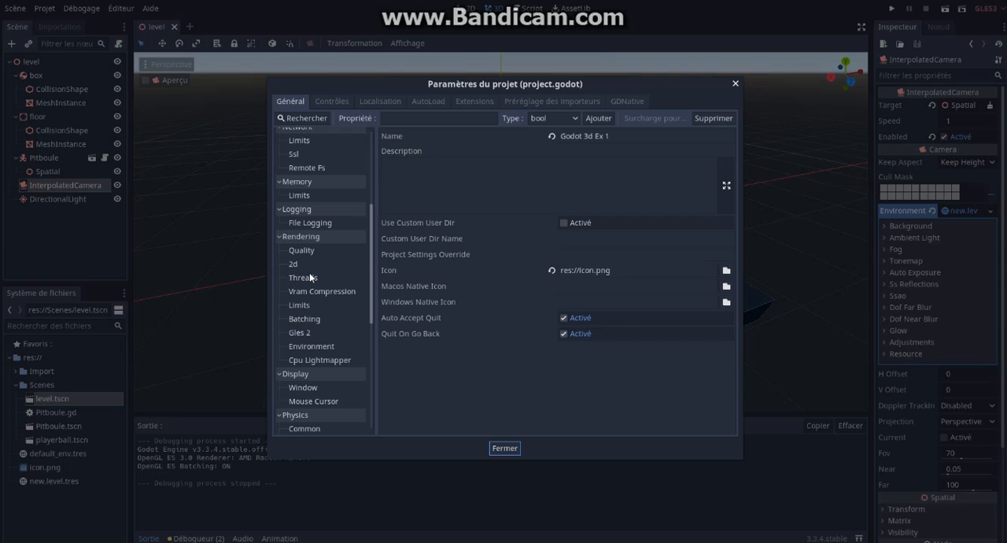
pyautogui.click(320, 346)
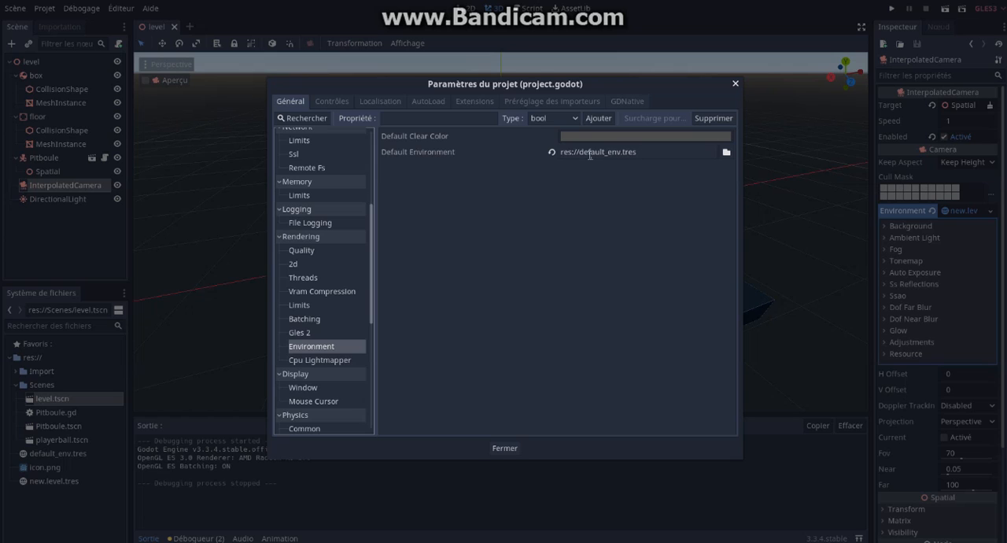
pyautogui.click(725, 153)
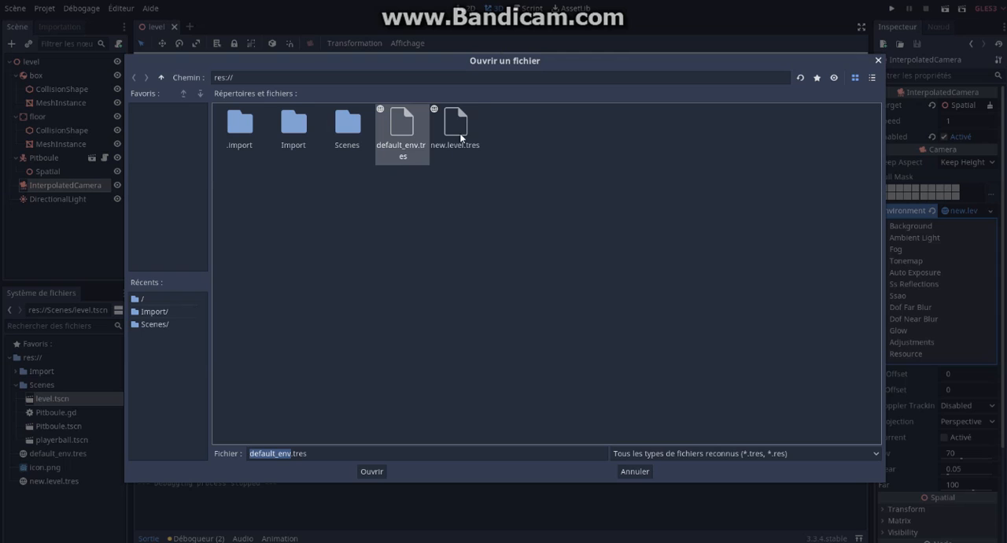
pyautogui.click(460, 133)
pyautogui.doubleClick(460, 133)
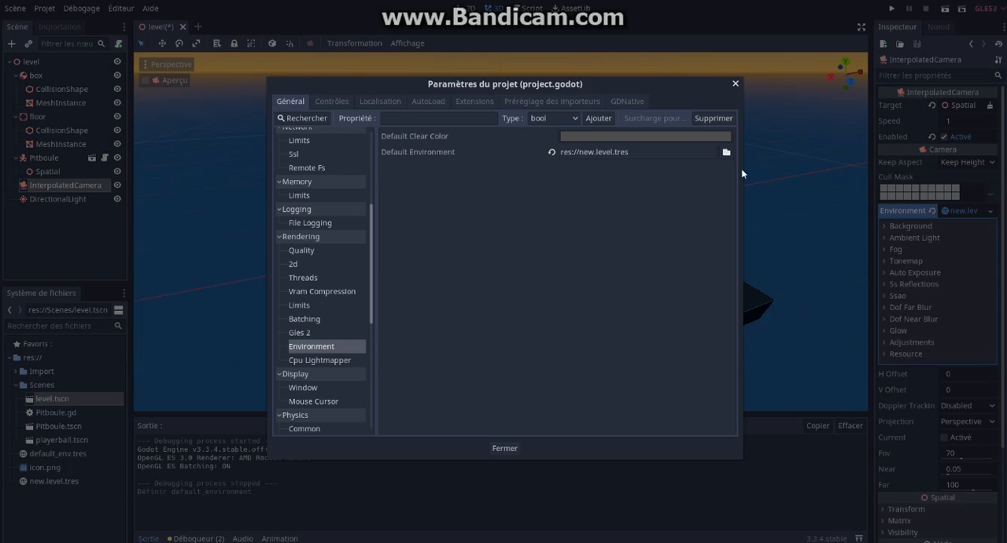
pyautogui.click(511, 447)
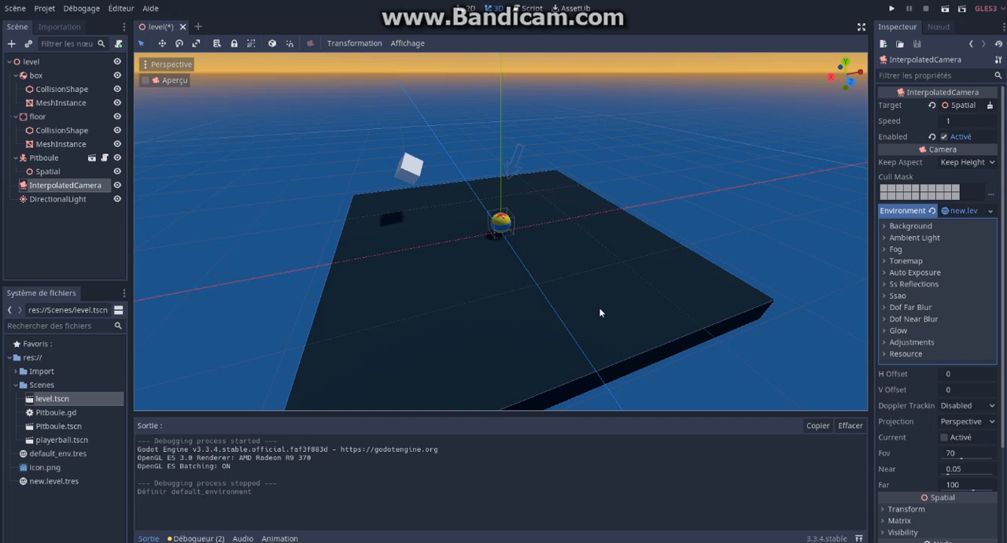
# Step: Save the level scene and close it
pyautogui.moveTo(571, 189); pyautogui.dragTo(542, 171, button='middle')
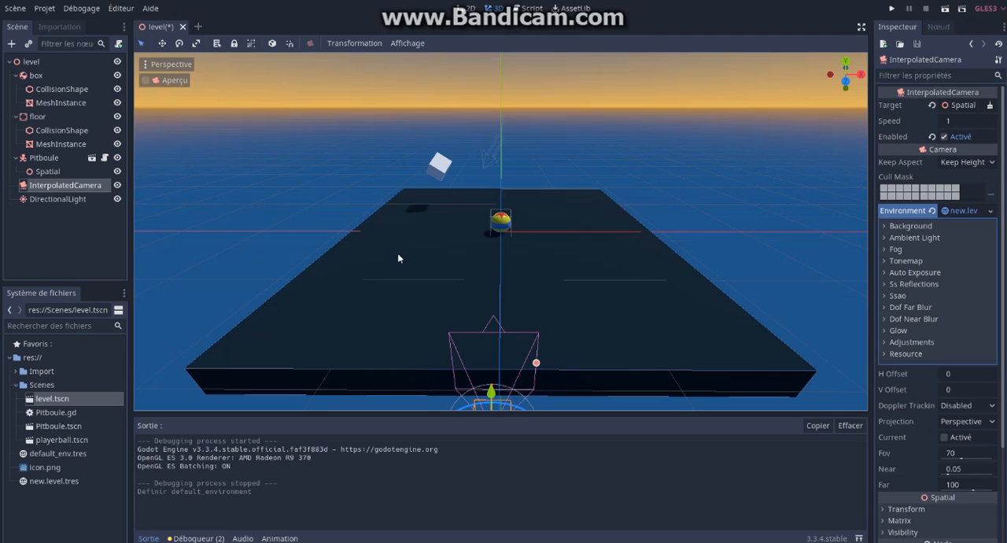
pyautogui.click(17, 9)
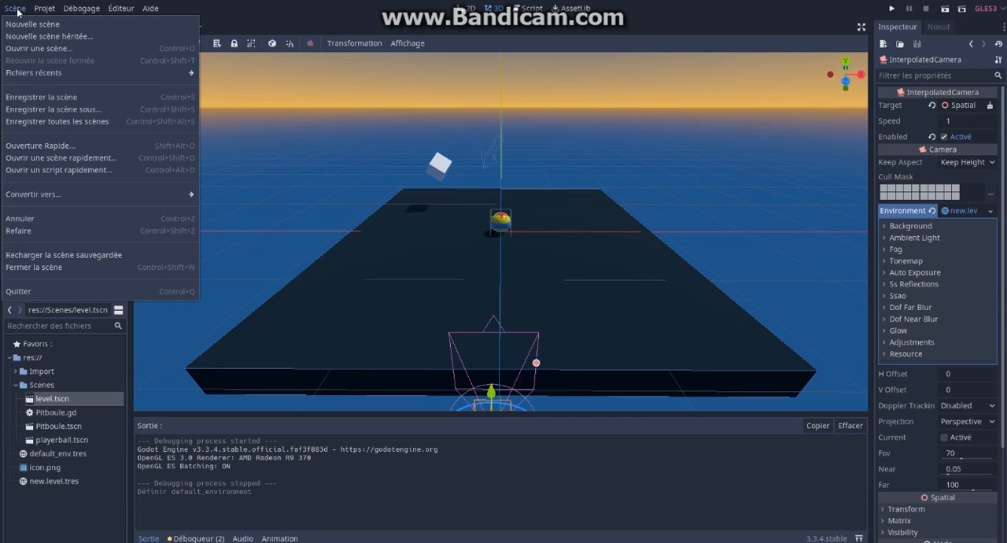
pyautogui.click(70, 98)
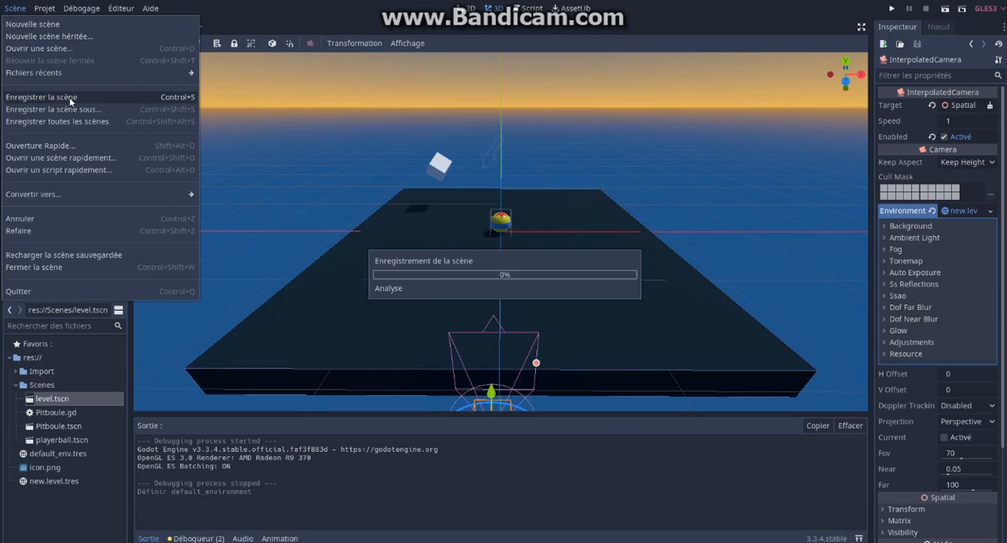
pyautogui.click(22, 7)
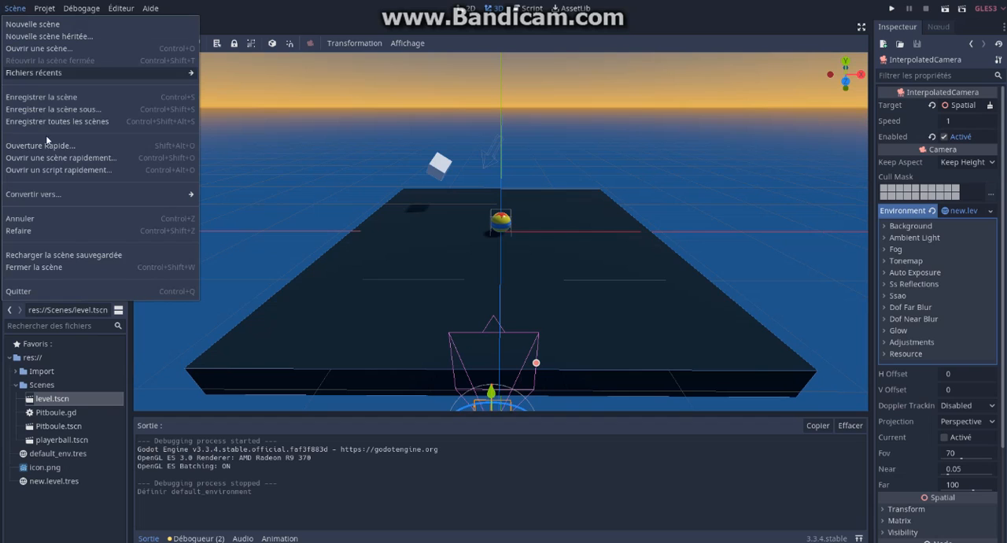
pyautogui.click(39, 267)
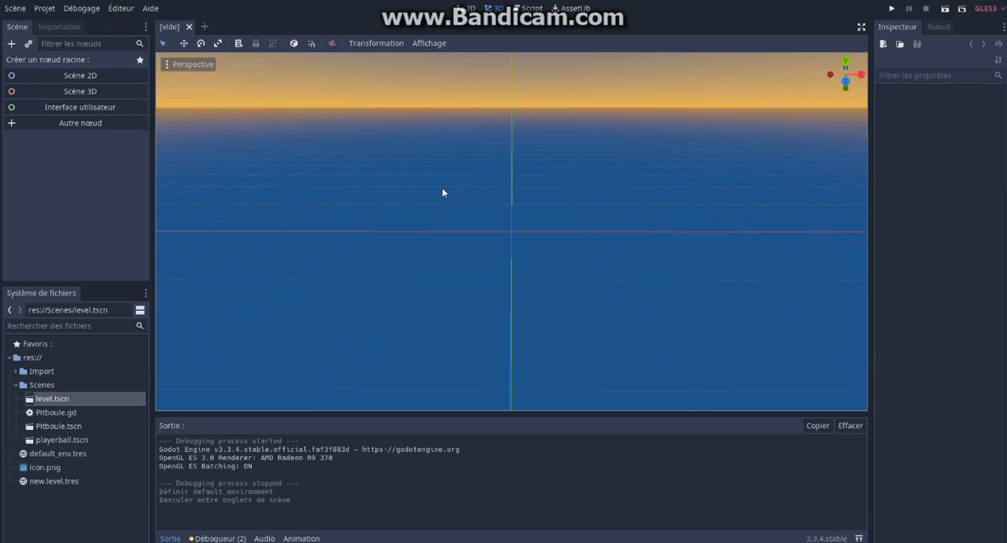
# Step: Quit the project and return to the project list, confirming that the project manager should open
pyautogui.click(46, 8)
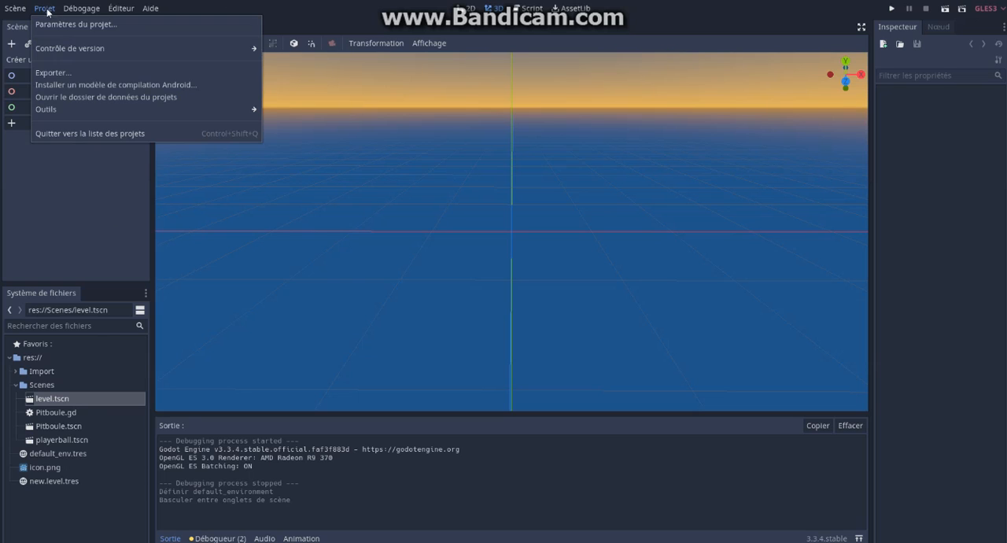
pyautogui.click(92, 134)
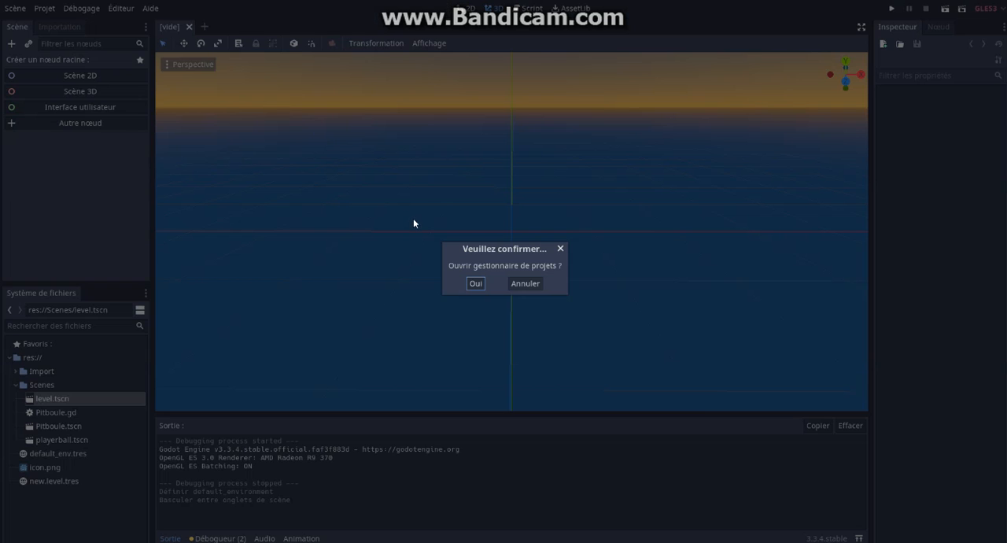
pyautogui.click(477, 284)
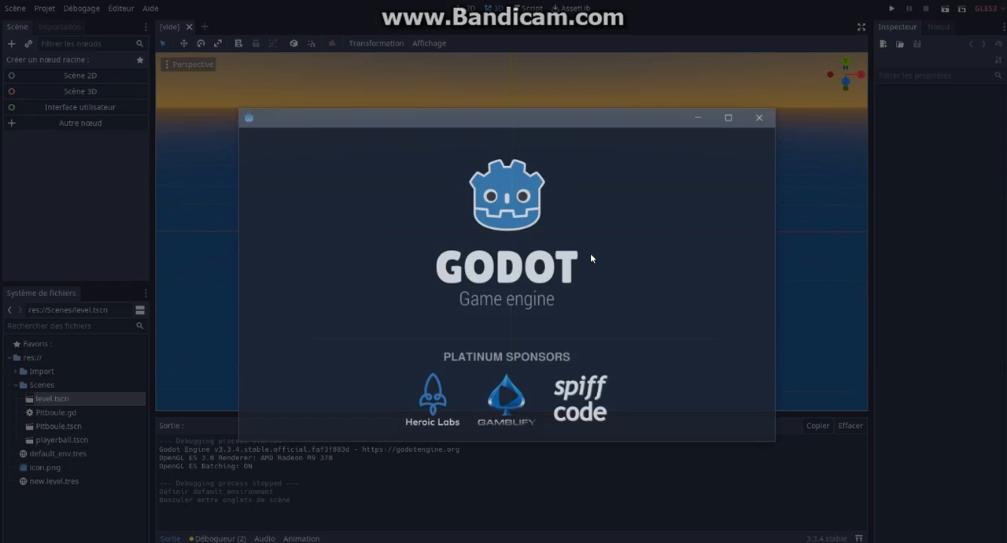